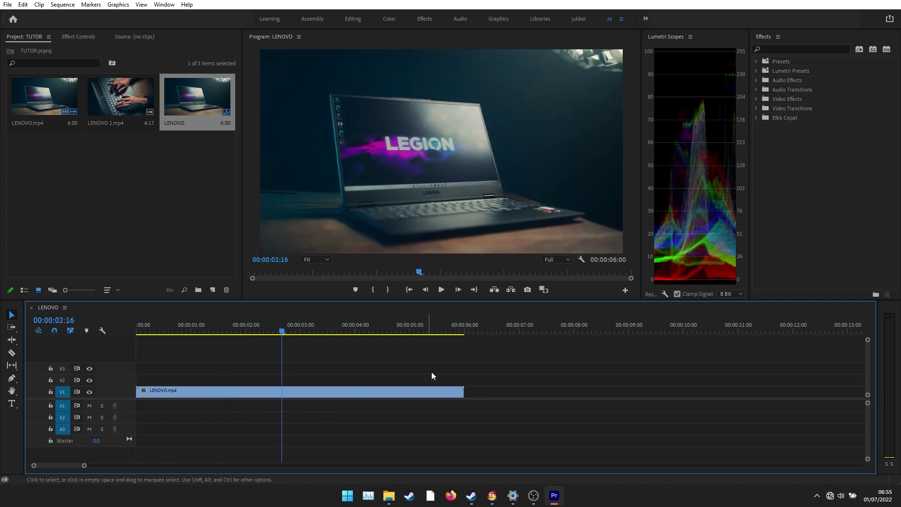
key("c")
key("v")
key("c")
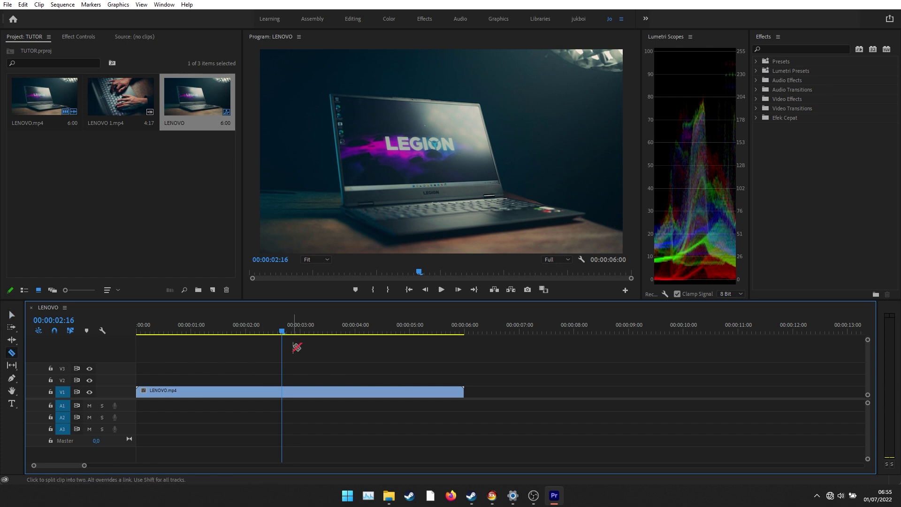
key("v")
left_click(309, 393)
- Split the LENOVO.mp4 clip on V1 at 00:00:02:16 with the Razor tool
key("c")
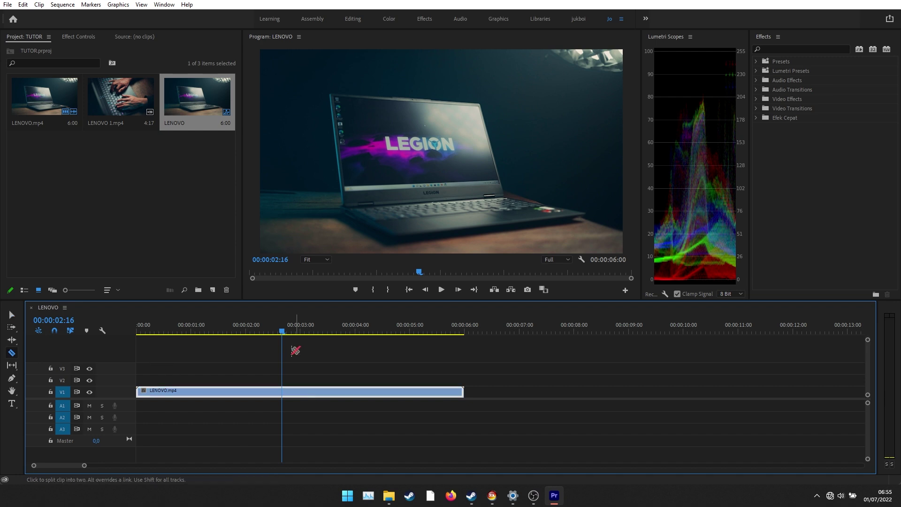
key("ctrl+s")
left_click(13, 353)
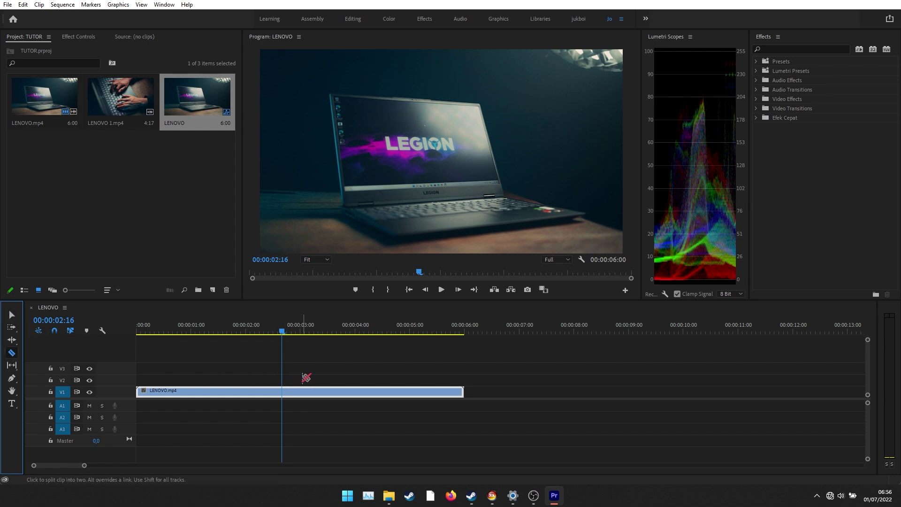
left_click(282, 391)
key("v")
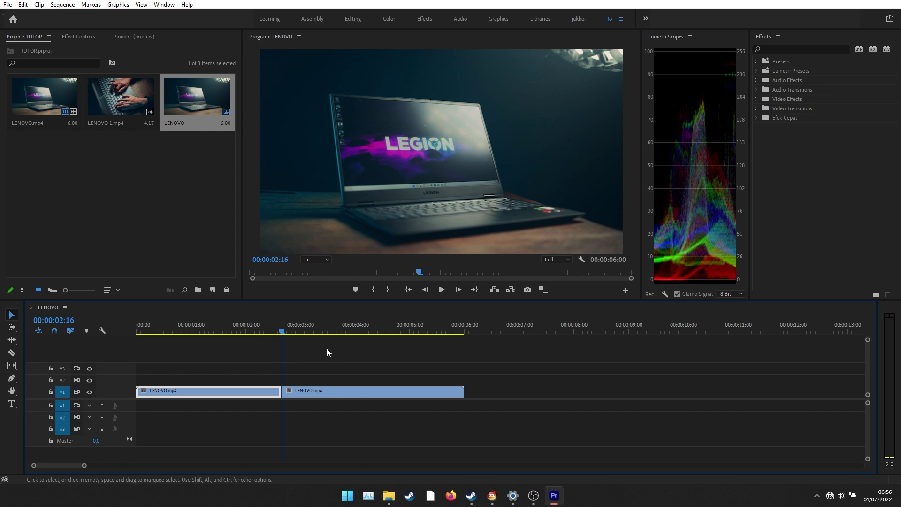
- Delete the part of LENOVO.mp4 after the cut and move the playhead to 00:00:02:10
left_click(333, 391)
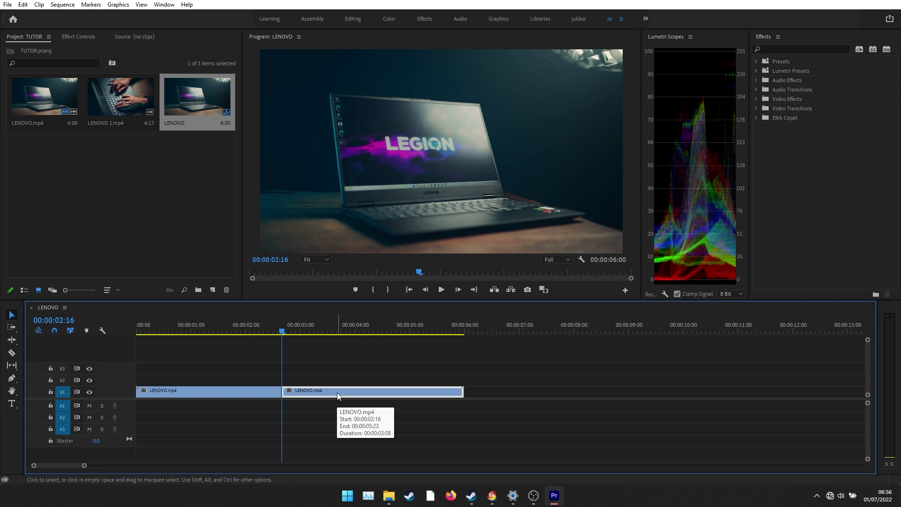
key("Delete")
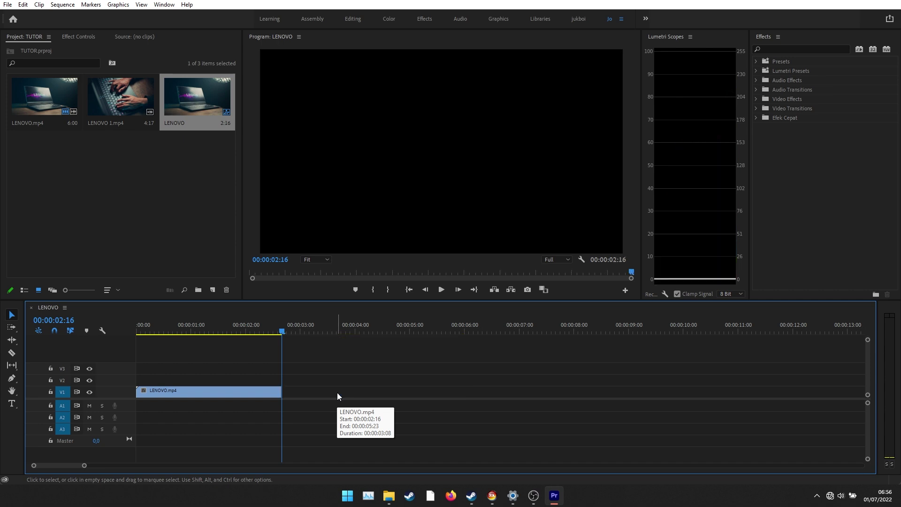
left_click_drag(211, 331, 268, 333)
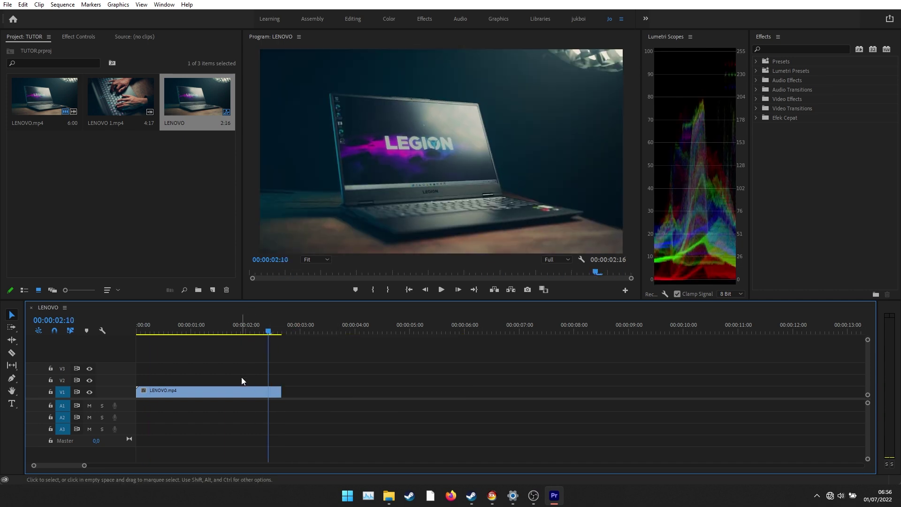
- Set an In point at 00:00:01:11 on LENOVO 1.mp4 and place only its video directly after the first clip on V1
left_click(109, 111)
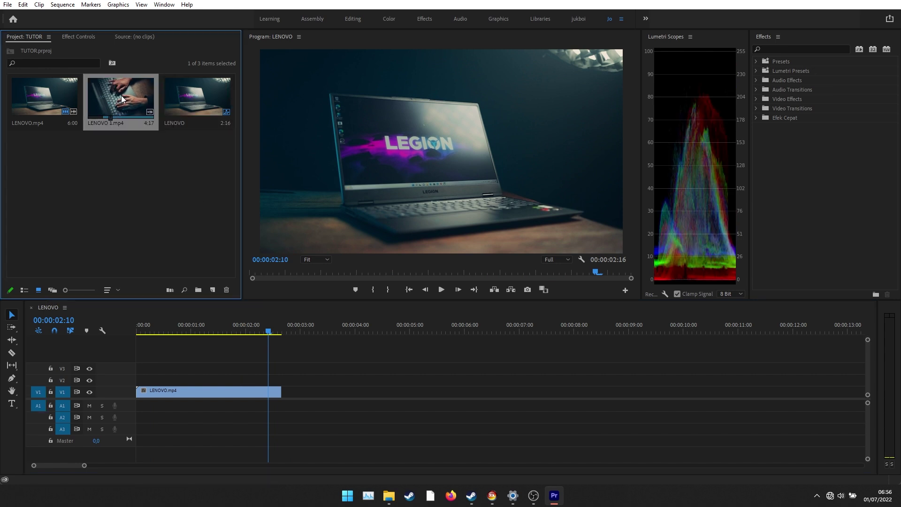
double_click(150, 109)
mouse_move(74, 271)
left_mouse_down()
mouse_move(84, 273)
mouse_move(6, 274)
mouse_move(62, 272)
left_mouse_up()
left_click(52, 290)
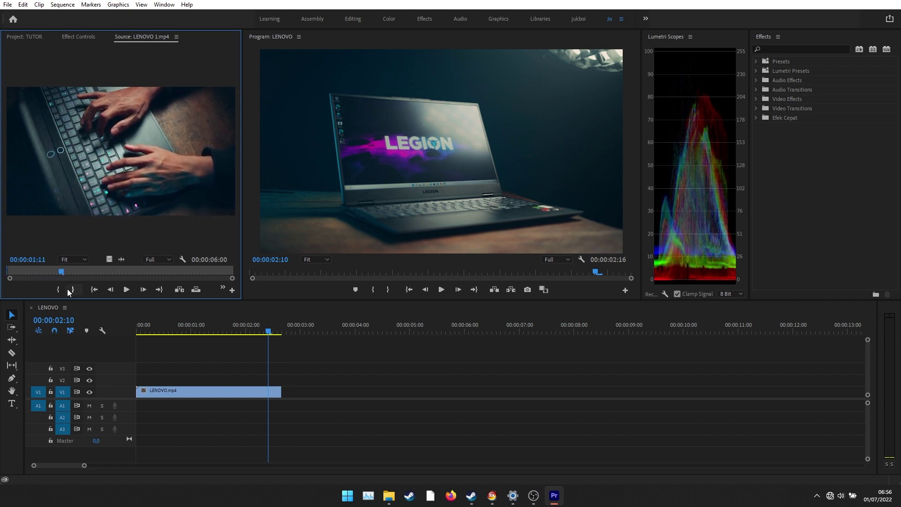
left_click(57, 291)
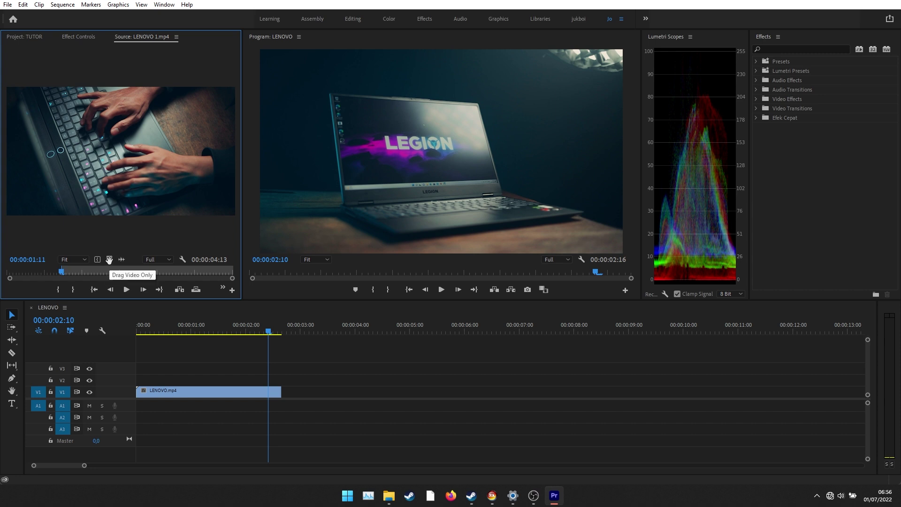
left_click_drag(109, 260, 288, 394)
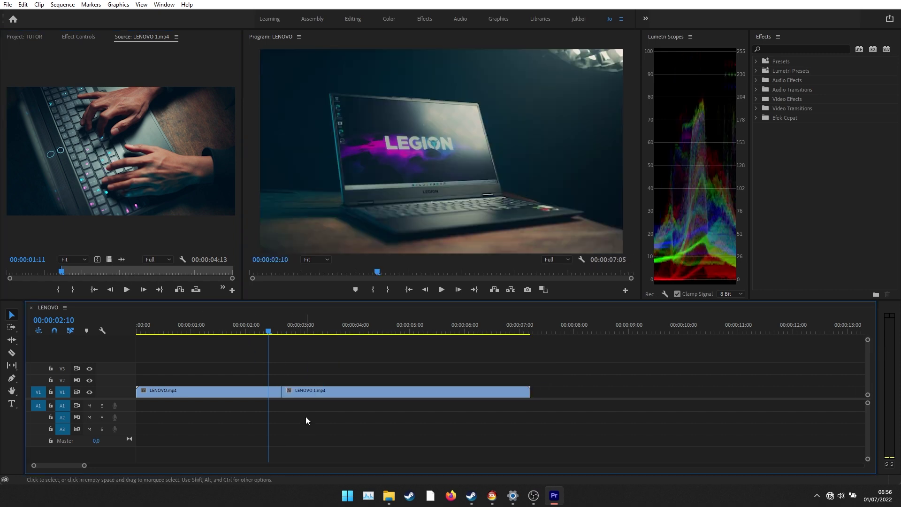
- Cut the beginning of LENOVO 1.mp4 on V1 into three one-frame pieces starting at 00:00:02:16
left_click(15, 37)
mouse_move(267, 333)
left_mouse_down()
mouse_move(313, 332)
mouse_move(247, 328)
mouse_move(280, 333)
left_mouse_up()
key("space")
key("space")
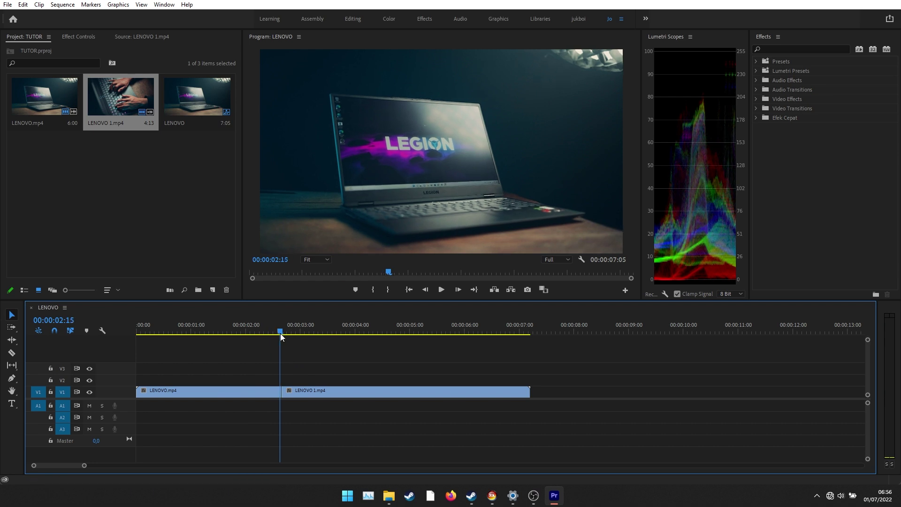
mouse_move(85, 467)
left_mouse_down()
mouse_move(113, 466)
mouse_move(81, 467)
left_mouse_up()
mouse_move(509, 331)
left_mouse_down()
mouse_move(516, 328)
mouse_move(467, 337)
mouse_move(538, 330)
mouse_move(450, 333)
mouse_move(557, 334)
mouse_move(486, 337)
mouse_move(556, 331)
mouse_move(493, 333)
mouse_move(515, 331)
left_mouse_up()
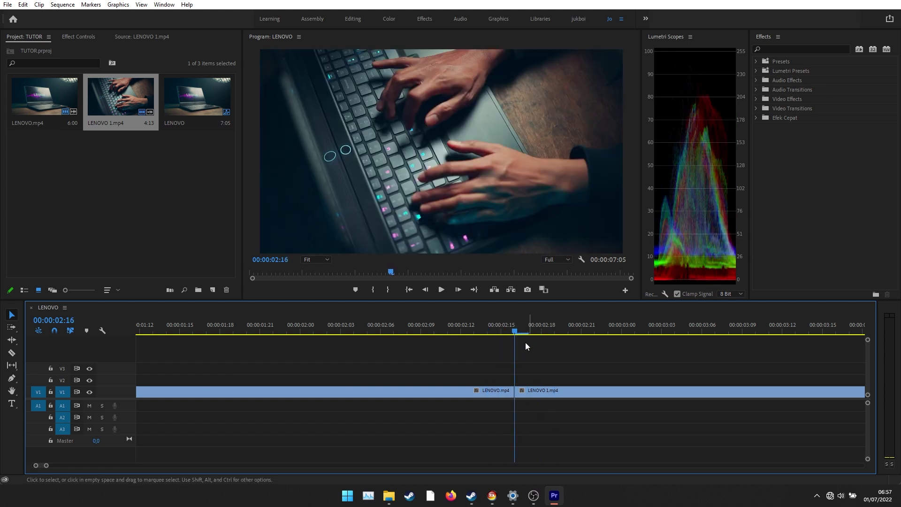
key("c")
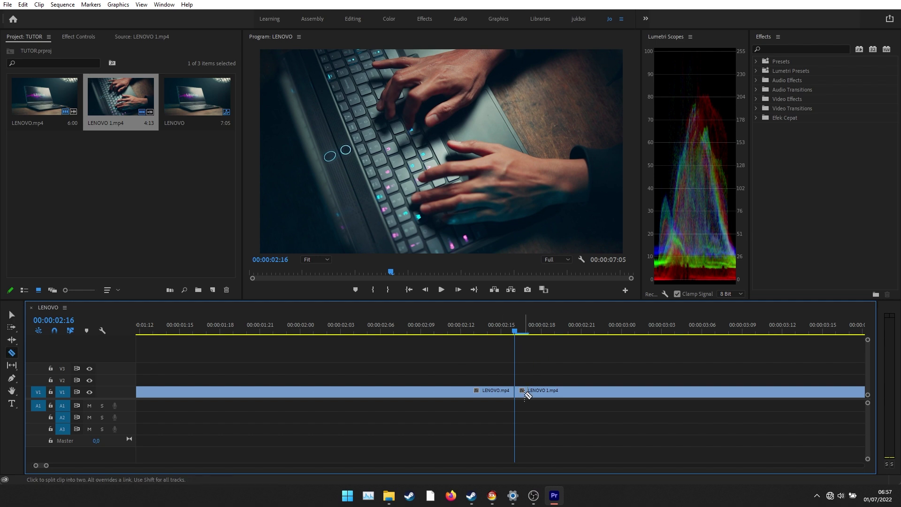
mouse_move(521, 332)
left_mouse_down()
mouse_move(529, 332)
mouse_move(515, 331)
left_mouse_up()
left_click(528, 392)
left_click(542, 391)
left_click(554, 393)
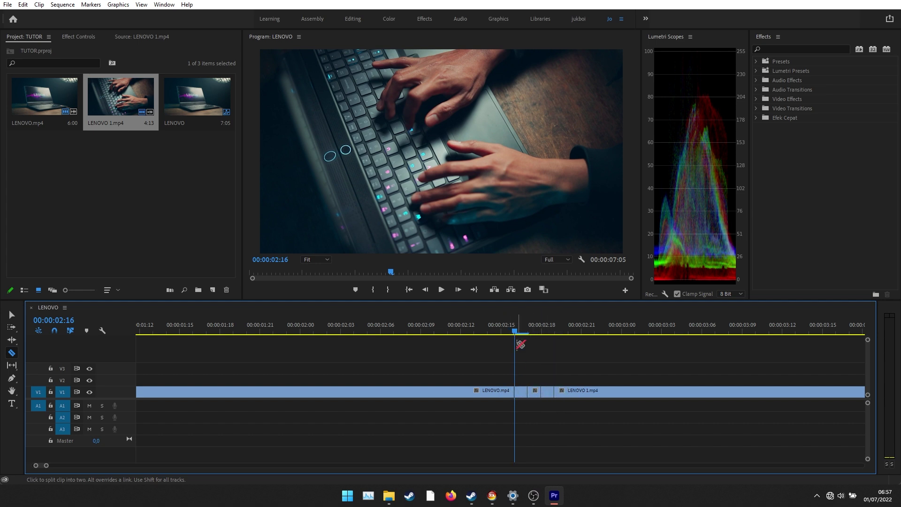
- Cut the end of LENOVO.mp4 on V1 into three one-frame pieces between 00:00:02:13 and 00:00:02:16
left_click(506, 334)
left_click(502, 397)
left_click(488, 395)
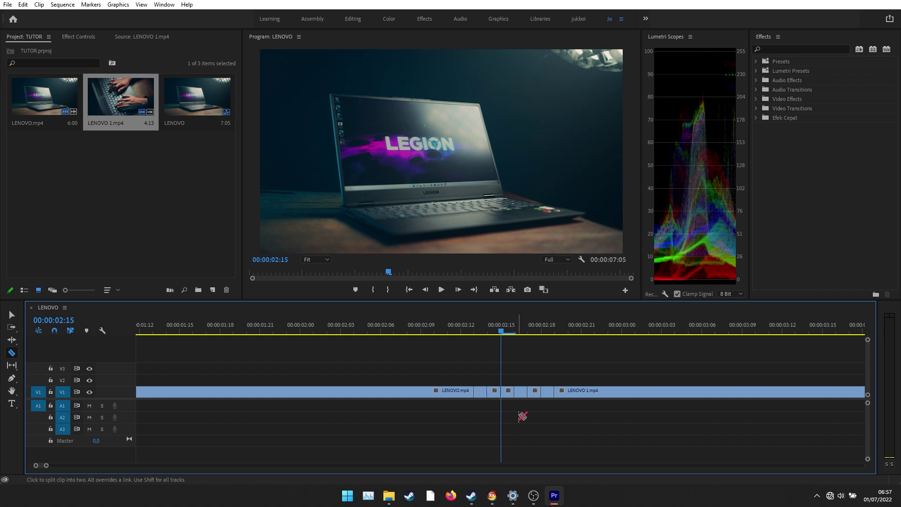
key("v")
- Duplicate the one-frame pieces at 00:00:02:13 and 00:00:02:15 onto V2 directly above their originals
left_click_drag(499, 328, 515, 338)
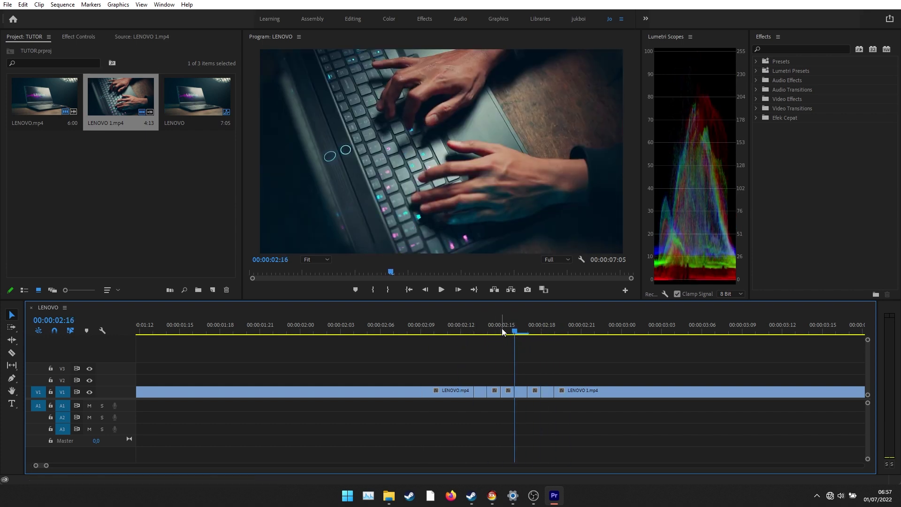
left_click_drag(497, 333, 474, 334)
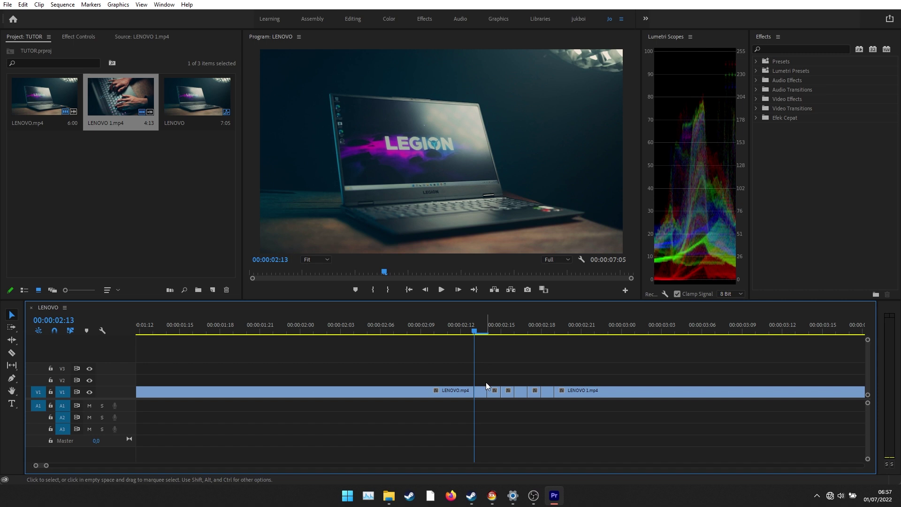
left_click(480, 392)
left_click_drag(480, 397, 482, 383)
left_click_drag(480, 333, 501, 334)
left_click(509, 395)
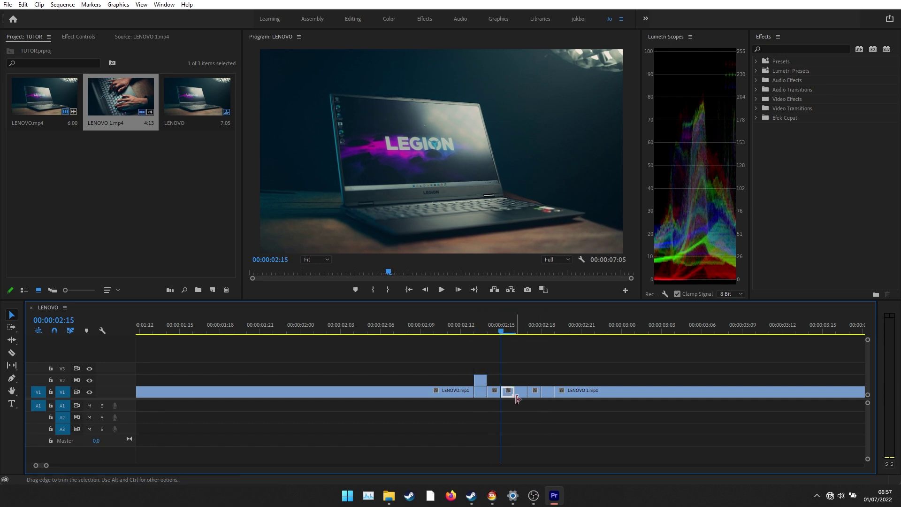
left_click_drag(506, 394, 509, 380)
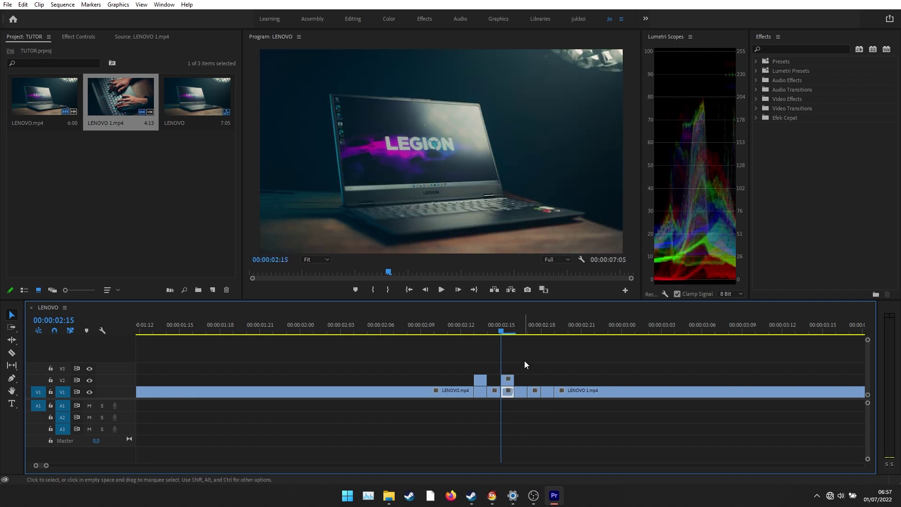
- Duplicate the one-frame pieces at 00:00:02:16 and 00:00:02:18 onto V2 directly above their originals
left_click_drag(501, 333, 510, 333)
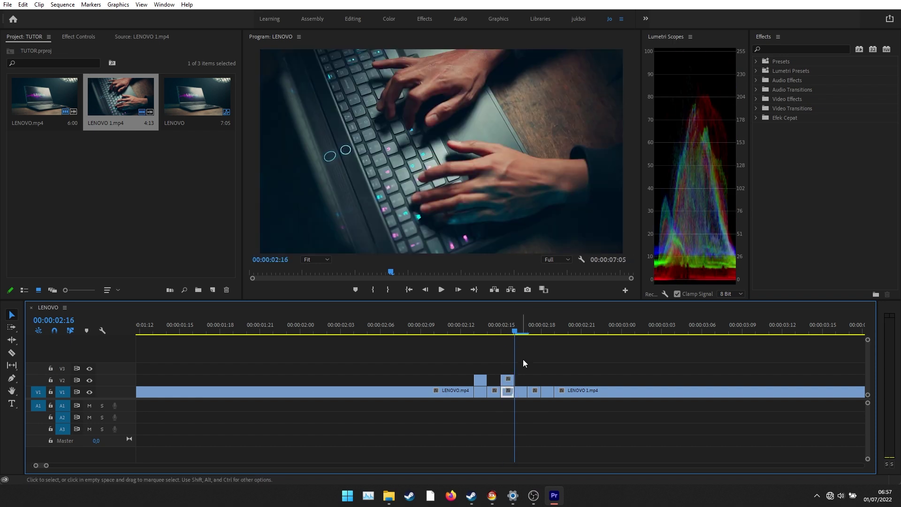
left_click_drag(520, 393, 521, 385)
left_click_drag(521, 331, 542, 330)
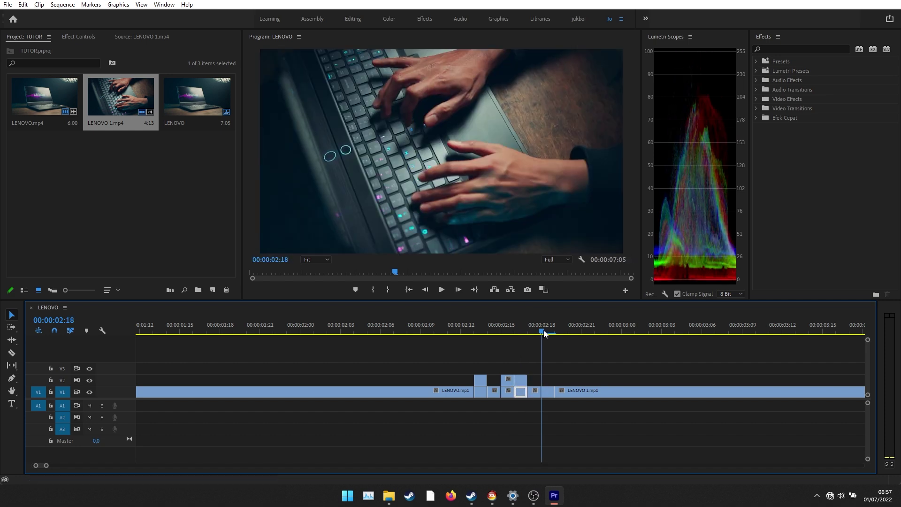
left_click_drag(548, 390, 548, 385)
left_click(558, 413)
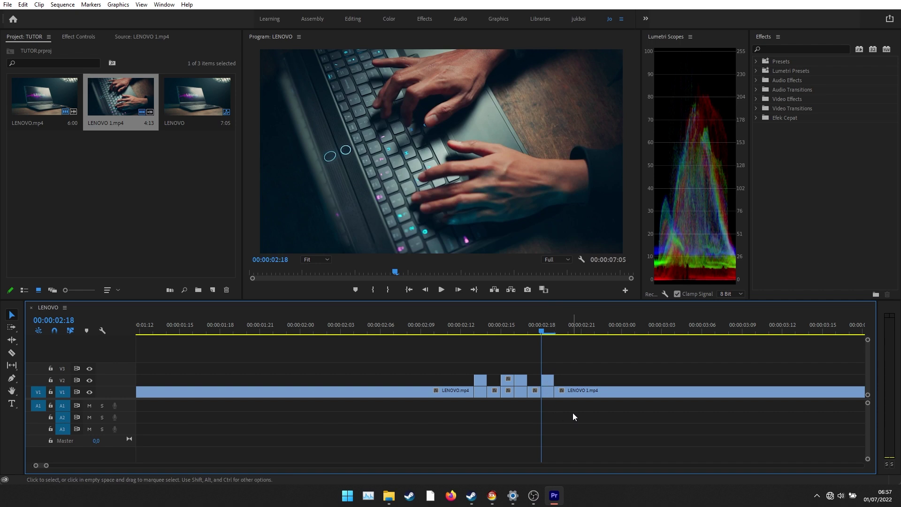
- Apply the Color Correction Tint video effect to the V2 piece at 00:00:02:13
left_click(488, 330)
mouse_move(476, 331)
left_mouse_down()
mouse_move(523, 336)
mouse_move(471, 337)
mouse_move(536, 339)
mouse_move(475, 344)
left_mouse_up()
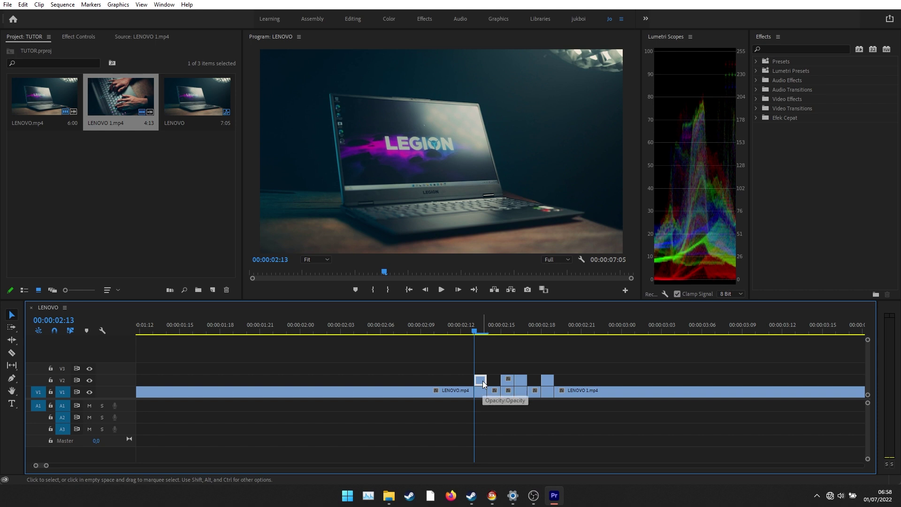
left_click(775, 49)
type("tint")
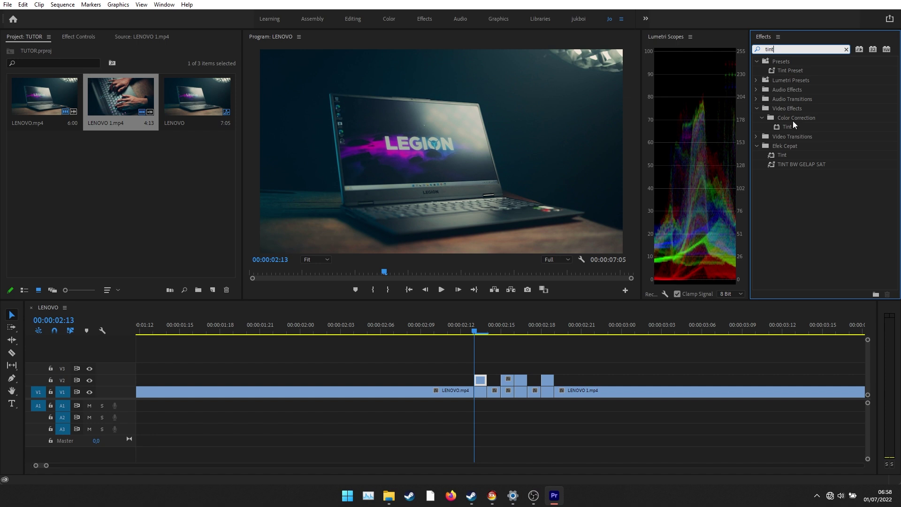
left_click(790, 124)
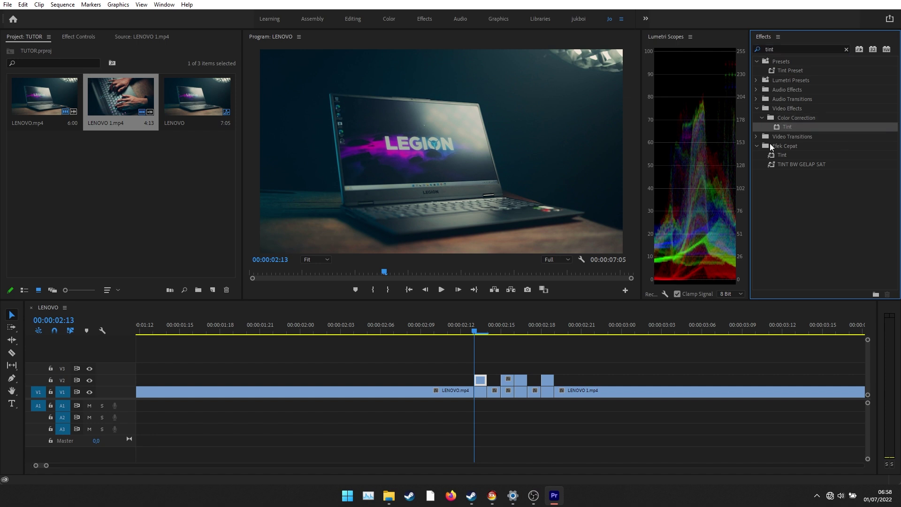
left_click_drag(787, 128, 481, 379)
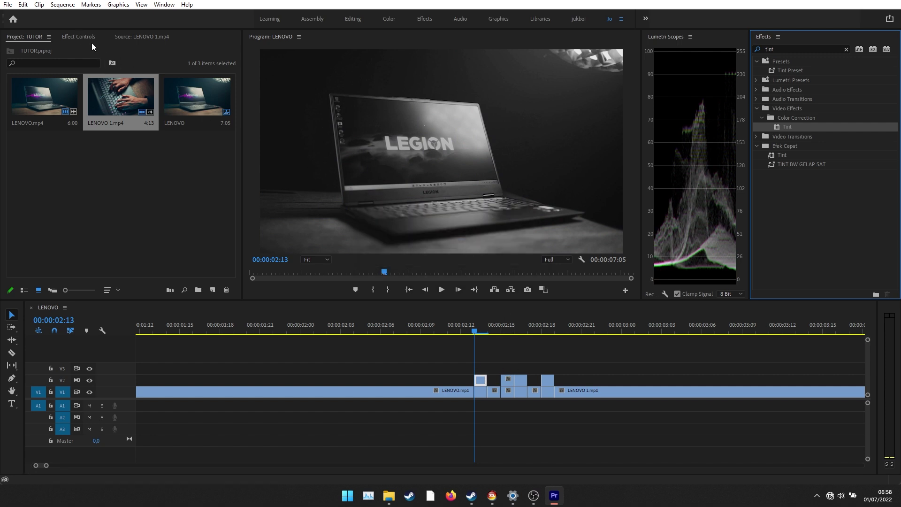
- Set the Tint effect's Map White To color to pure red, FF0000
left_click(78, 36)
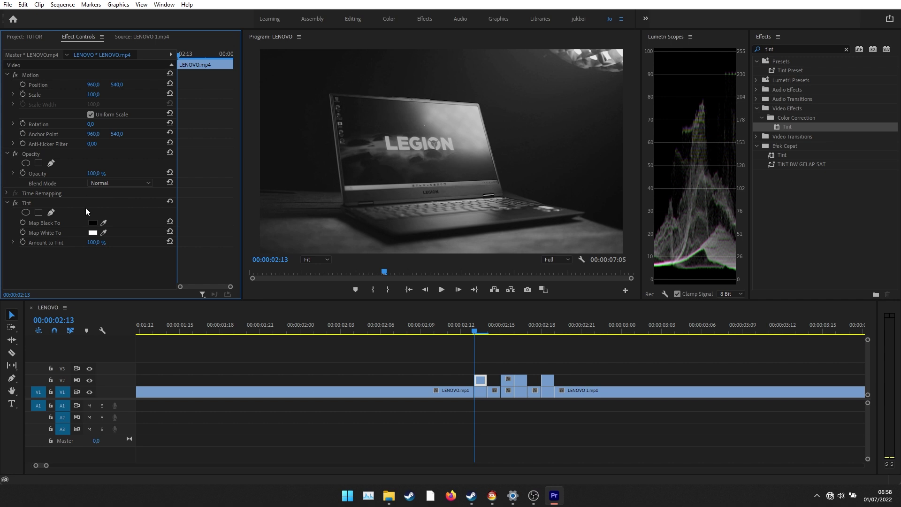
left_click(93, 232)
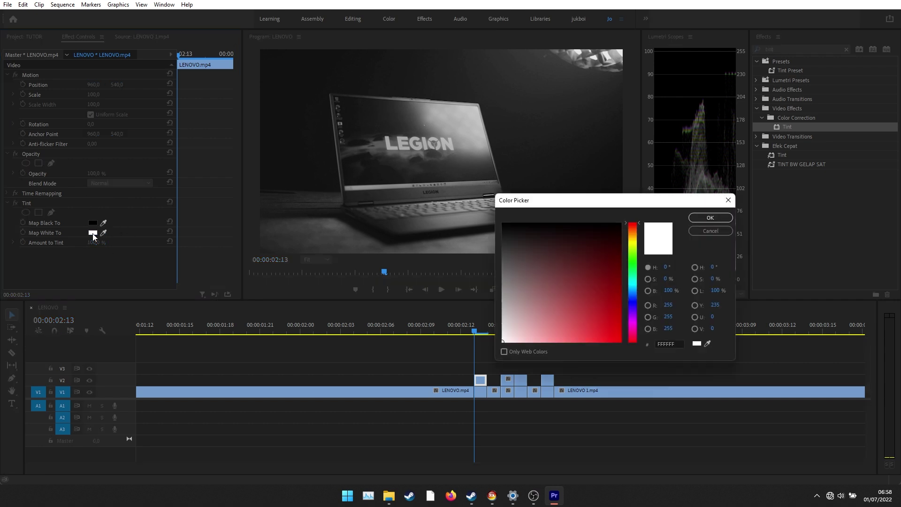
left_click(565, 268)
left_click(587, 313)
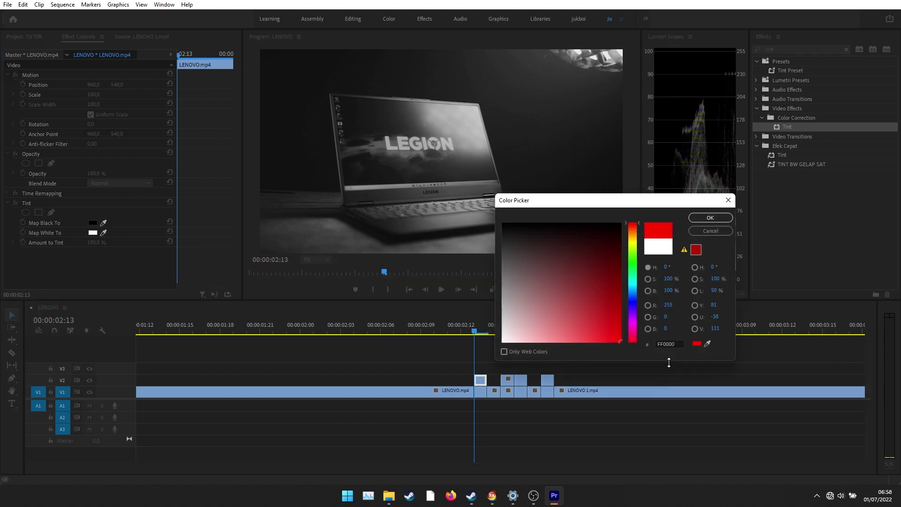
left_click(708, 217)
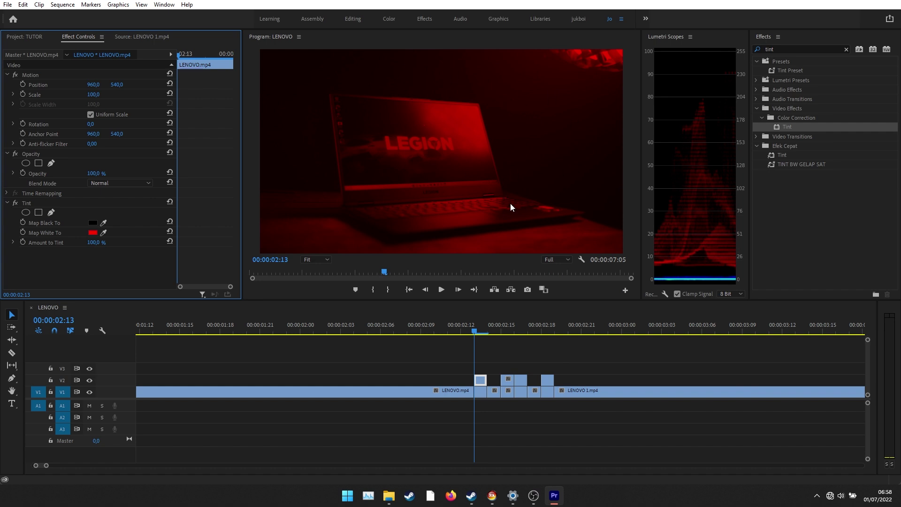
- Set the tinted V2 piece's blend mode to Screen and its horizontal Position to 978
left_click(108, 184)
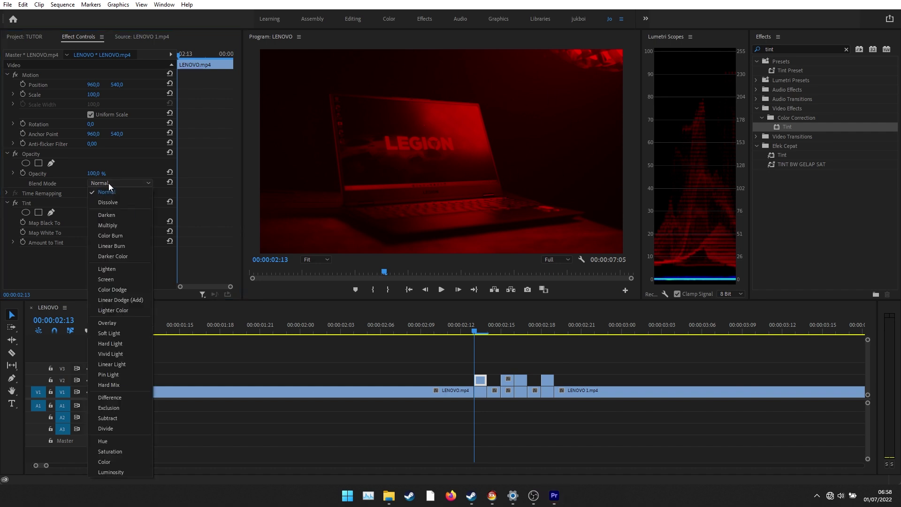
left_click(123, 279)
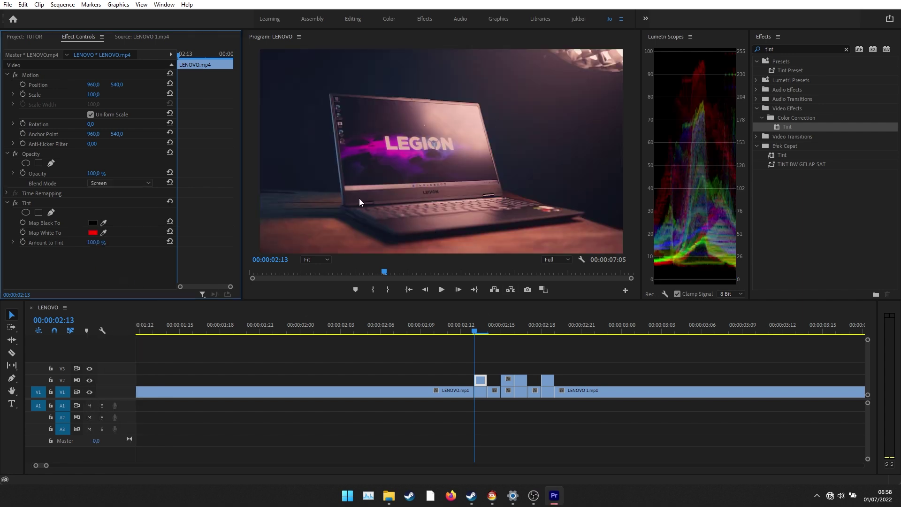
left_click(33, 77)
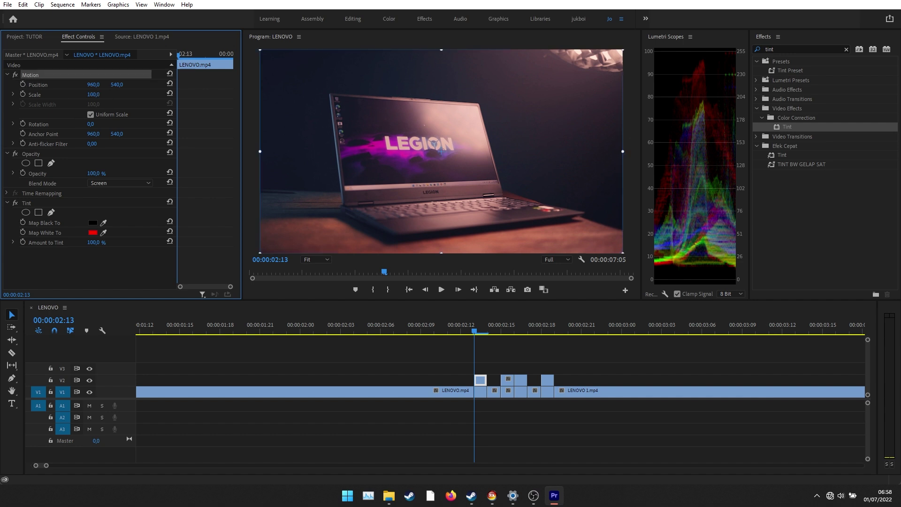
left_click_drag(93, 85, 102, 85)
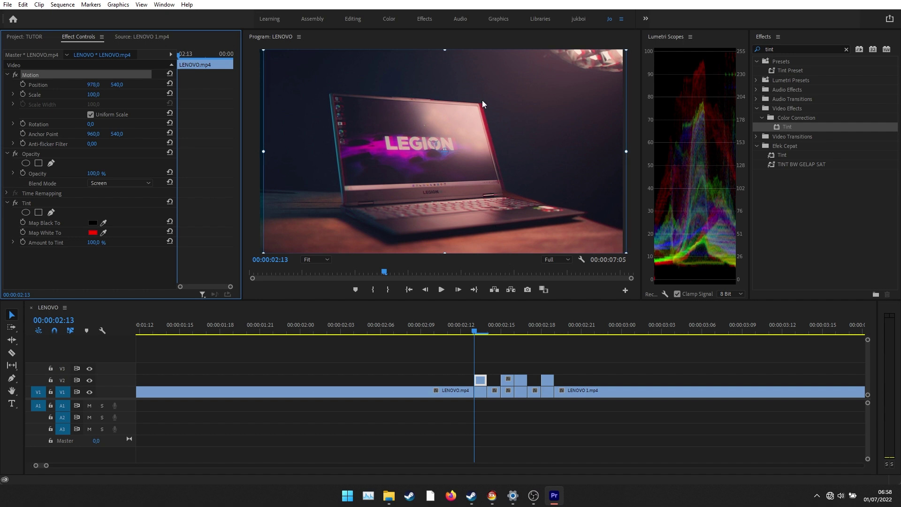
- Apply the Tint effect to the V1 piece at 00:00:02:14 and set its Map White To color to a medium gray
left_click(479, 334)
left_click_drag(479, 335, 488, 333)
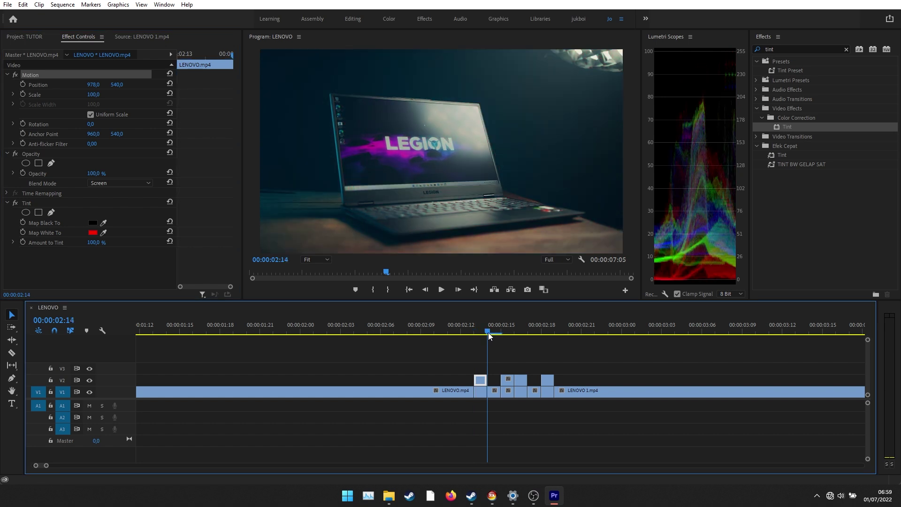
left_click(495, 391)
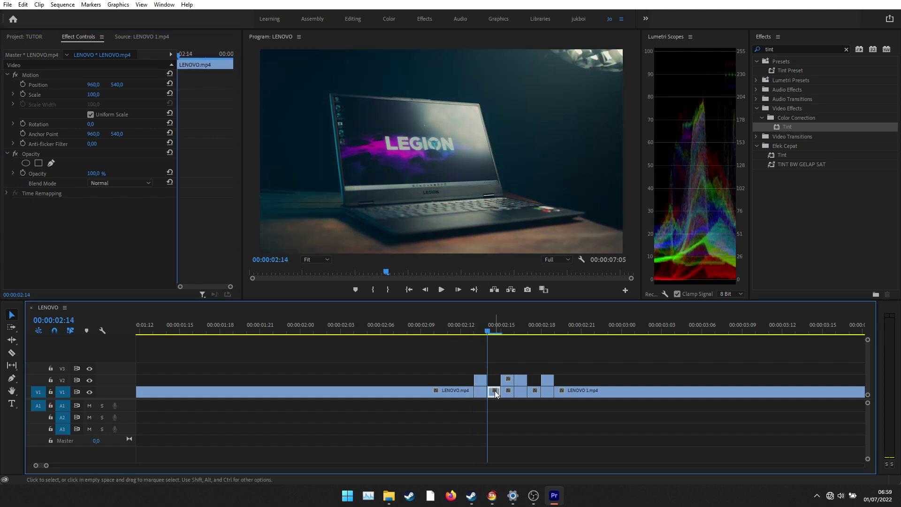
left_click_drag(788, 128, 494, 391)
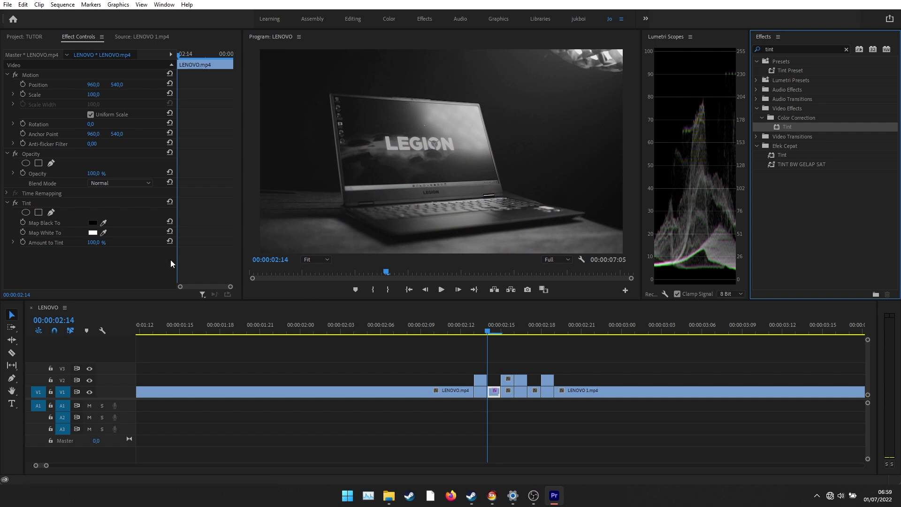
left_click(92, 232)
left_click_drag(545, 285, 481, 291)
left_click(710, 218)
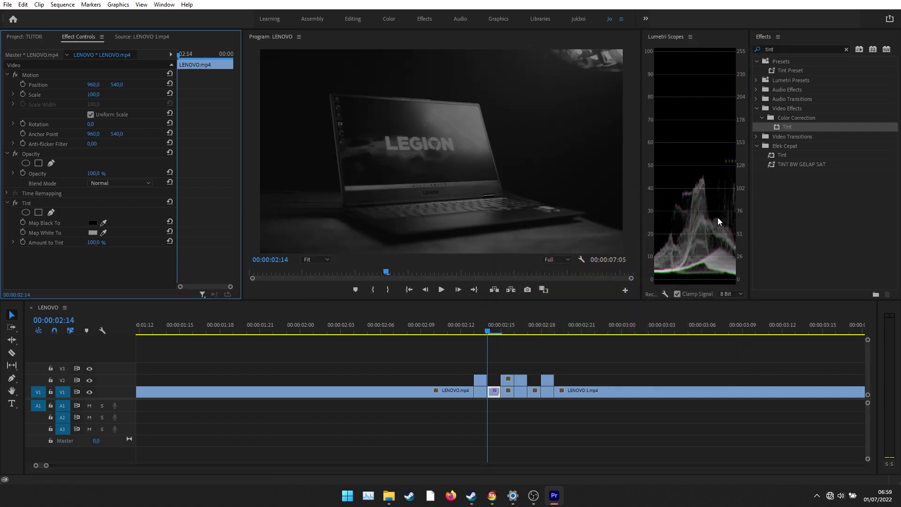
- Copy the red Tint effect from the V2 piece at 00:00:02:13 to the V2 piece at 00:00:02:15 and set that piece's blend mode to Screen
left_click(498, 333)
left_click(473, 382)
left_click(481, 382)
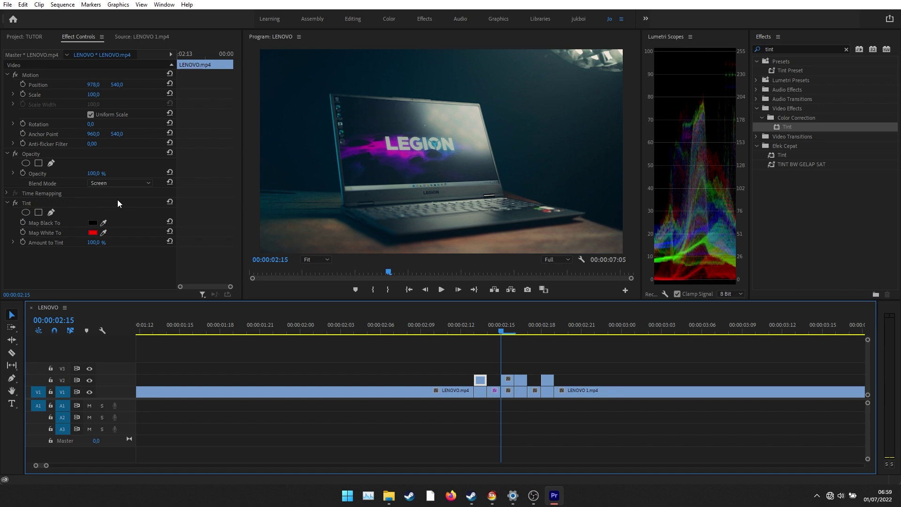
left_click(29, 204)
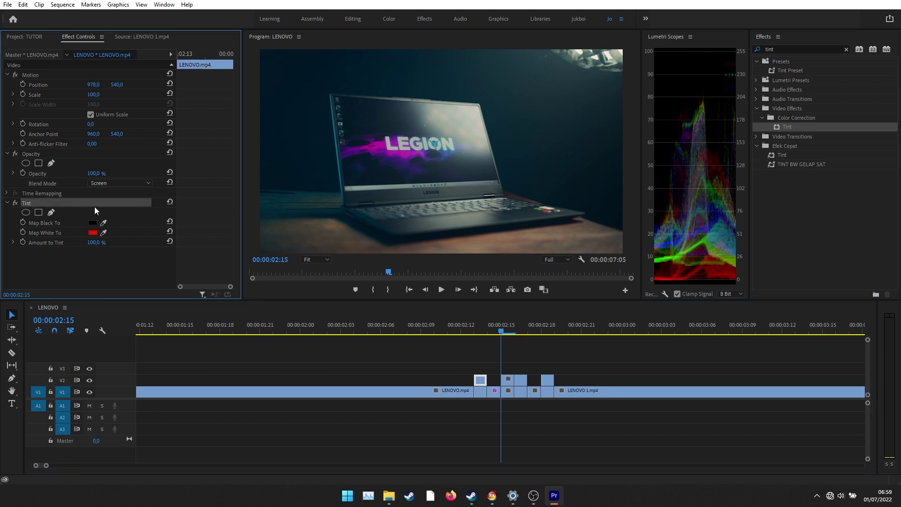
right_click(35, 203)
left_click(71, 258)
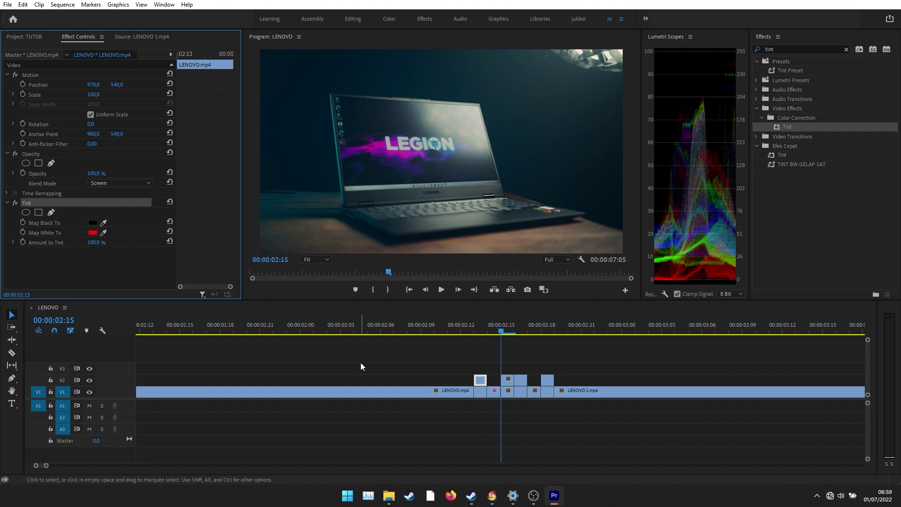
left_click(506, 382)
left_click(111, 221)
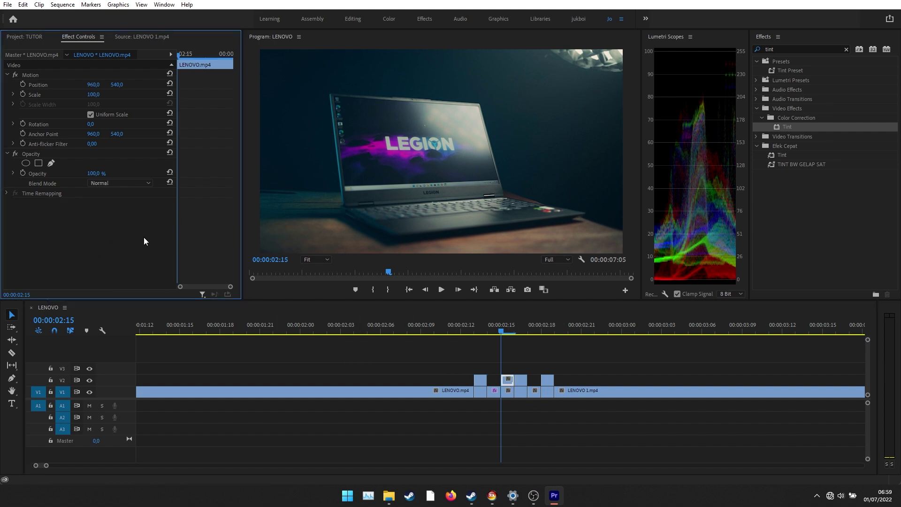
right_click(93, 226)
left_click(122, 292)
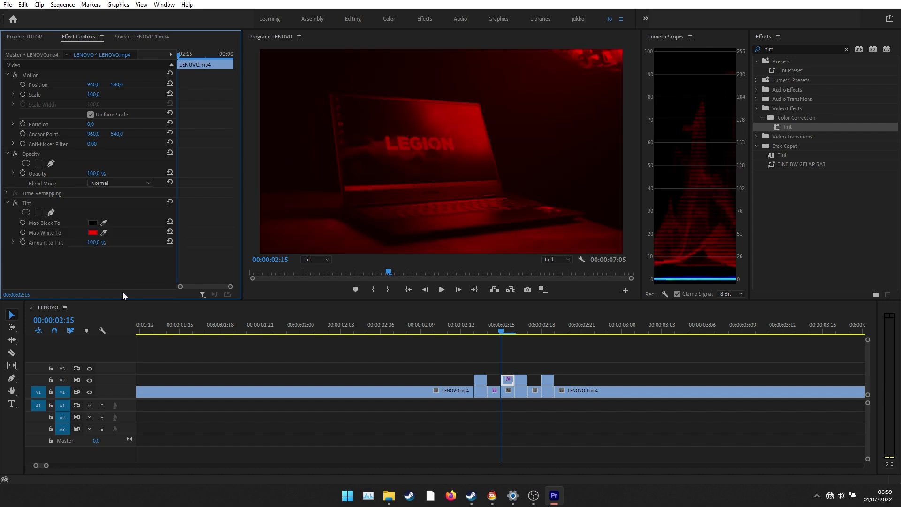
left_click(121, 185)
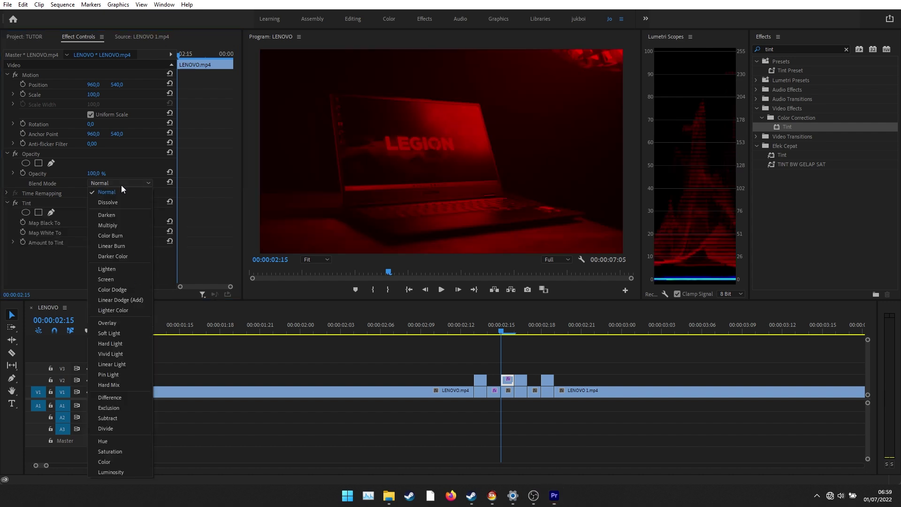
left_click(120, 280)
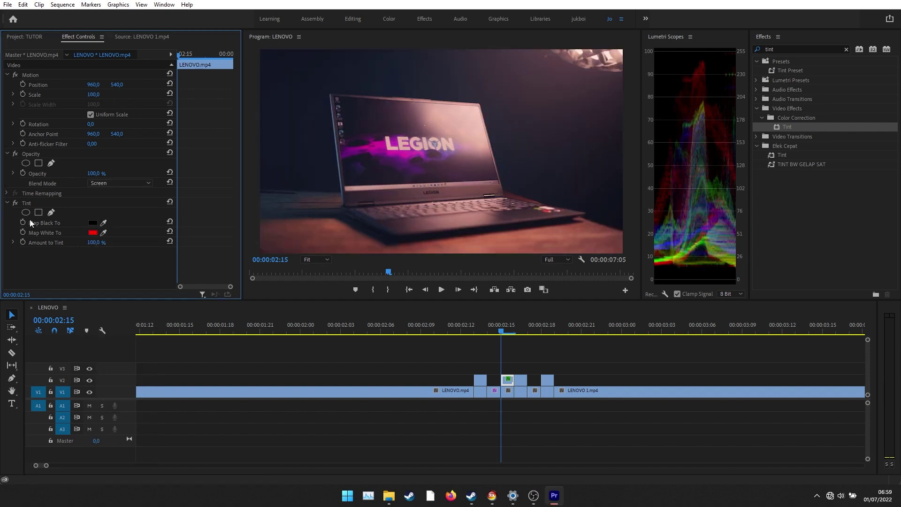
left_click(35, 76)
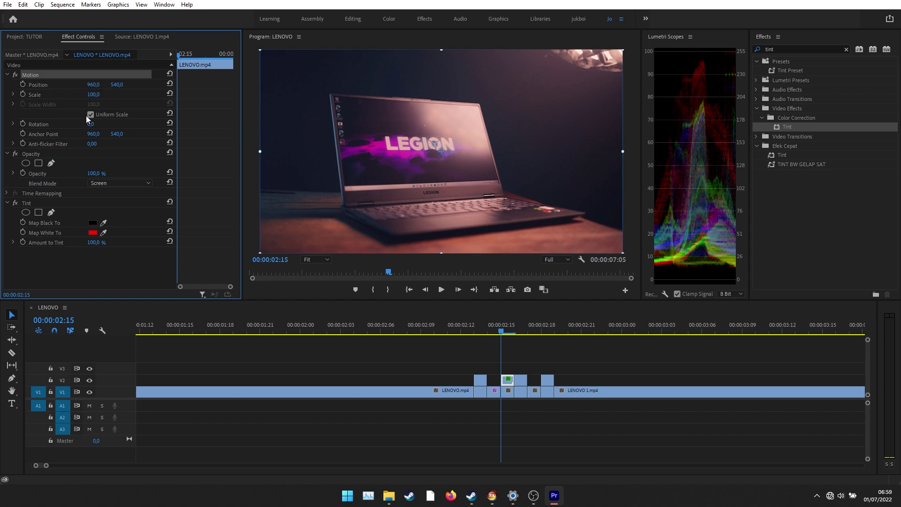
left_click_drag(92, 88, 123, 85)
left_click(170, 83)
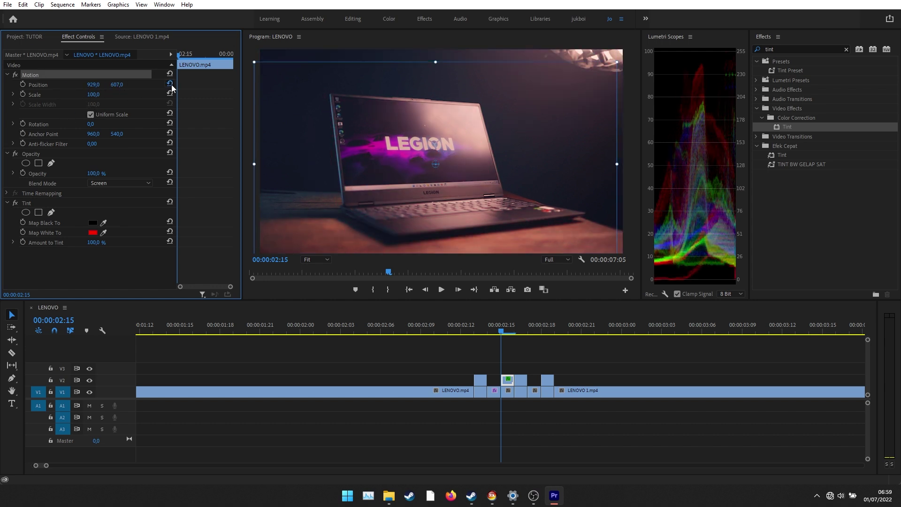
left_click(137, 98)
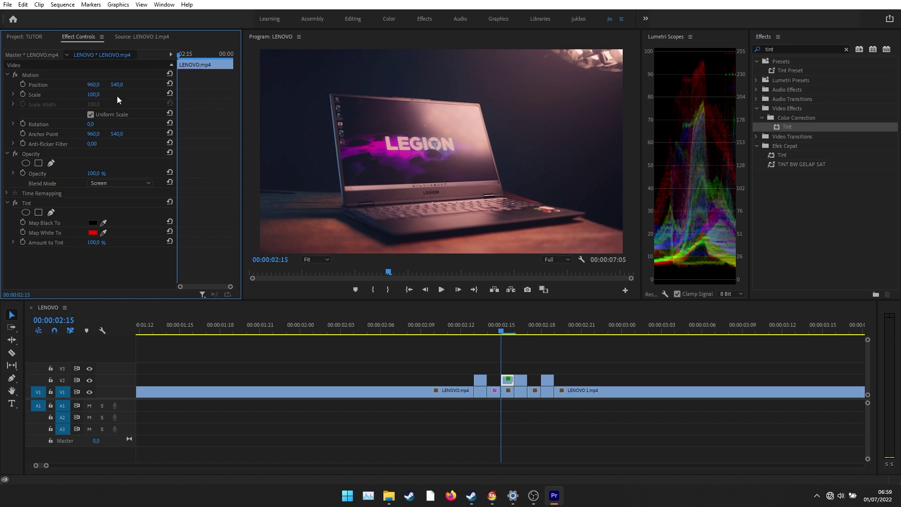
- Set the V2 piece at 00:00:02:15 to a Scale of 115 and its Tint Map White To color to purple, 7800FF
left_click_drag(93, 94, 100, 95)
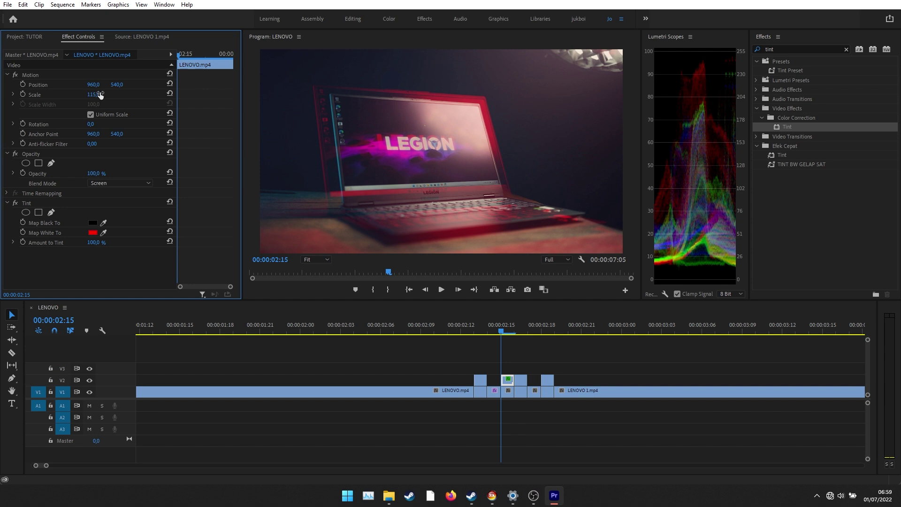
left_click(92, 233)
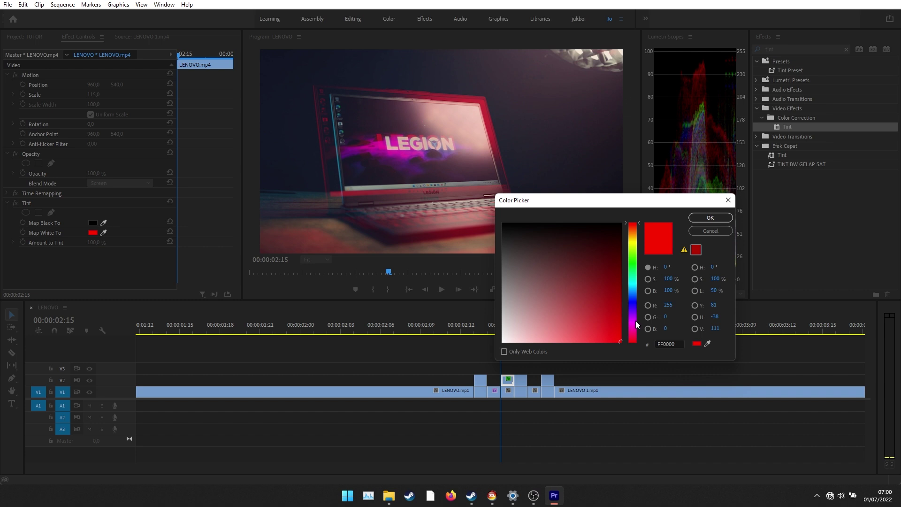
left_click_drag(632, 321, 633, 311)
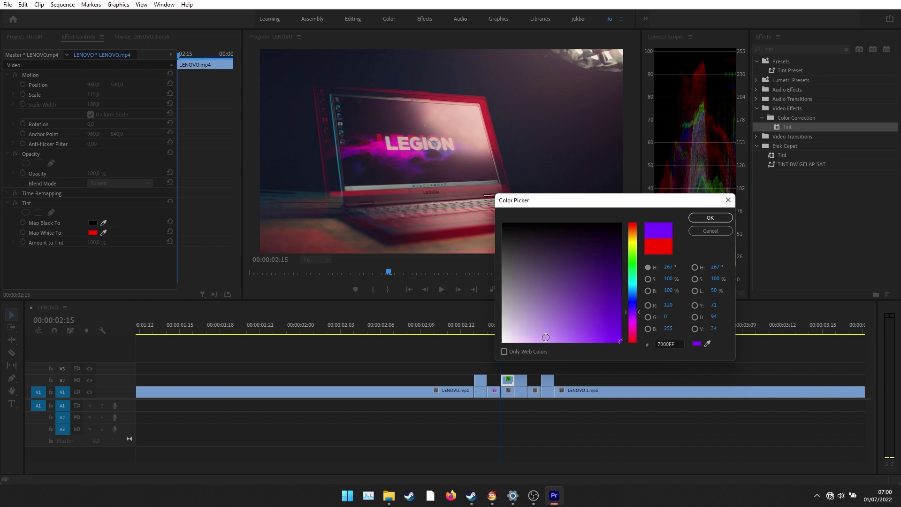
left_click(700, 218)
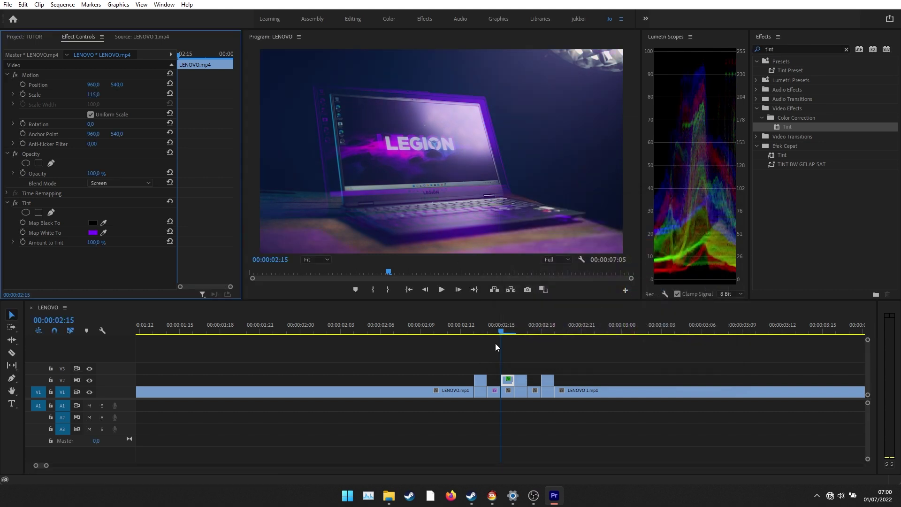
- Paste the copied red Tint effect onto the V2 piece at 00:00:02:16 and set its blend mode to Screen
left_click(473, 330)
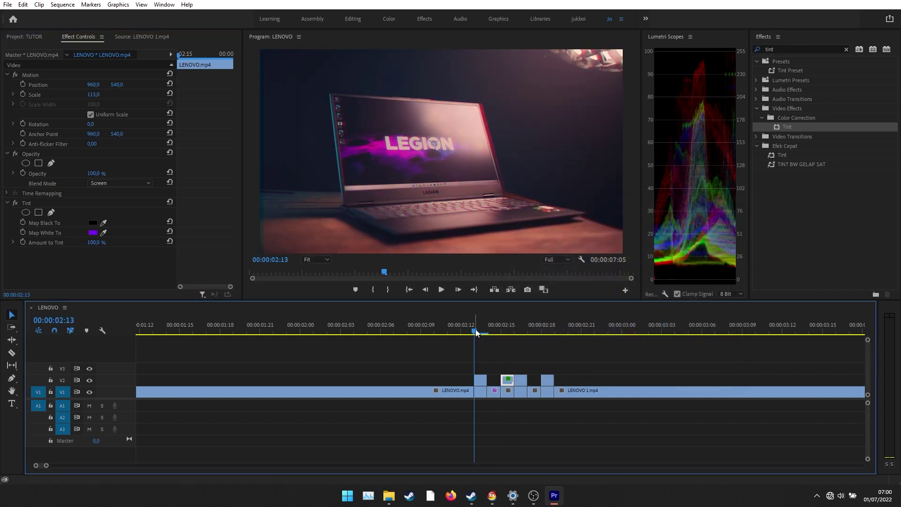
left_click_drag(477, 329, 498, 326)
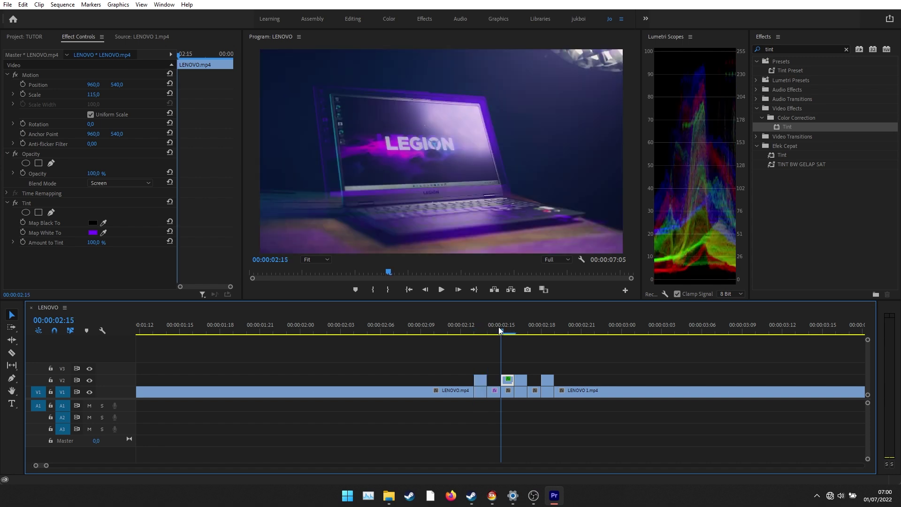
left_click_drag(500, 330, 512, 330)
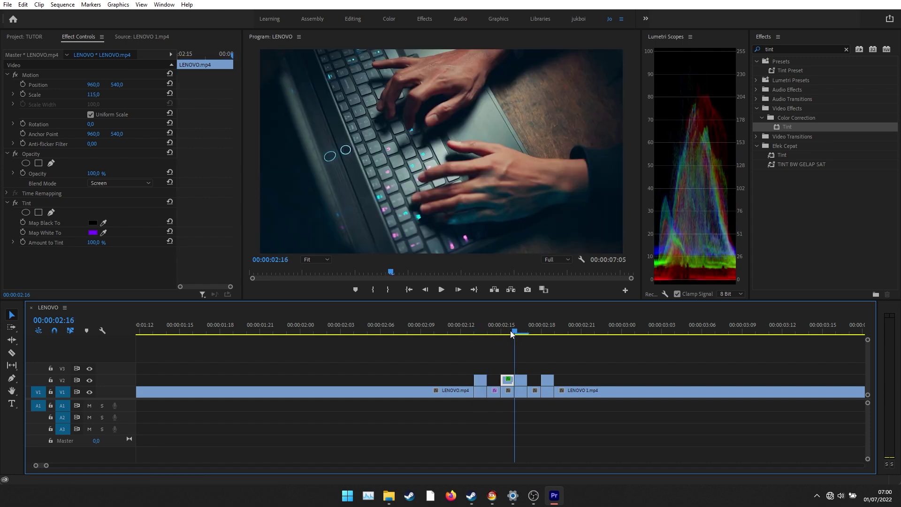
left_click(521, 380)
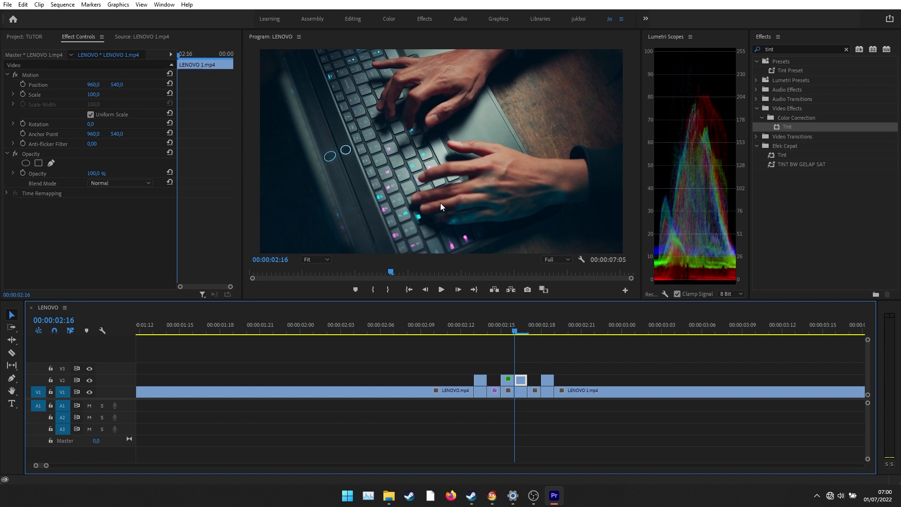
left_click(74, 249)
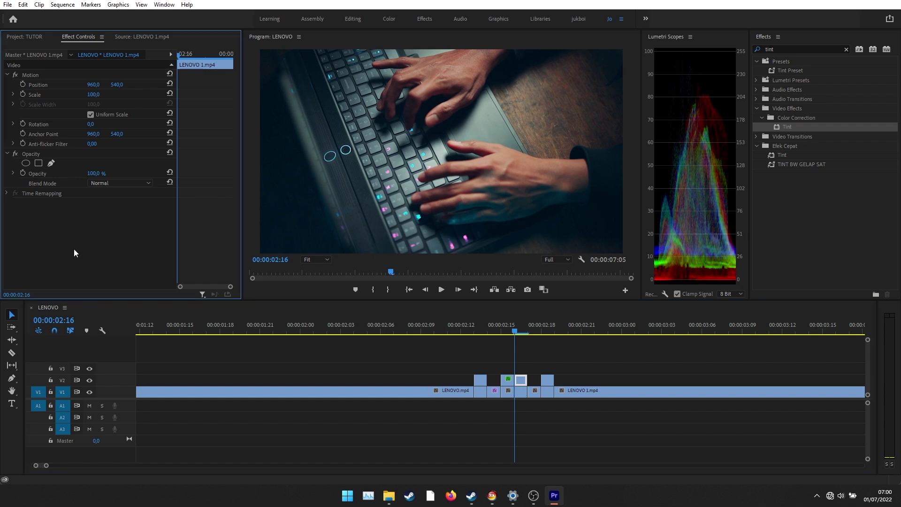
right_click(89, 229)
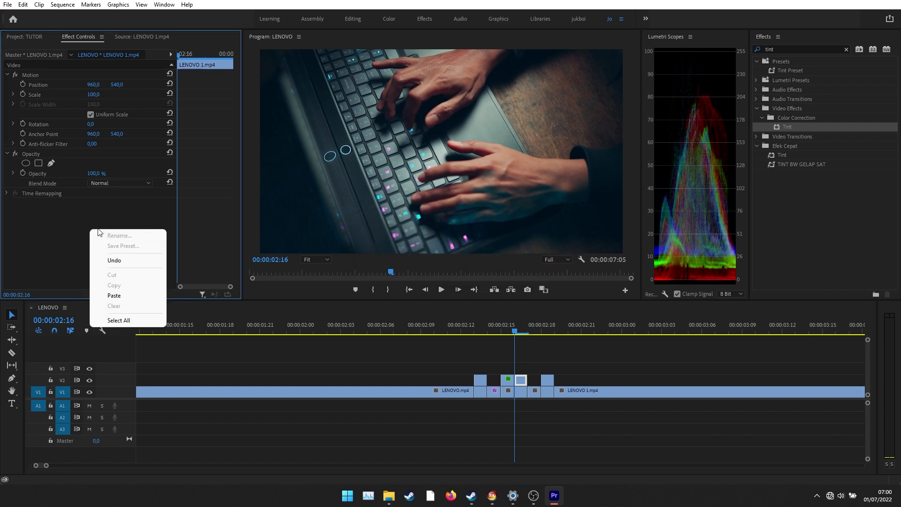
left_click(121, 296)
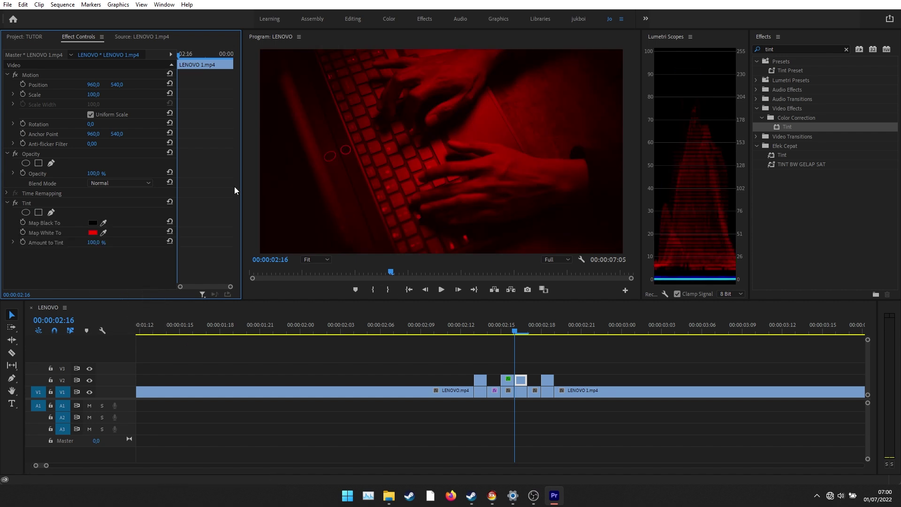
left_click(111, 189)
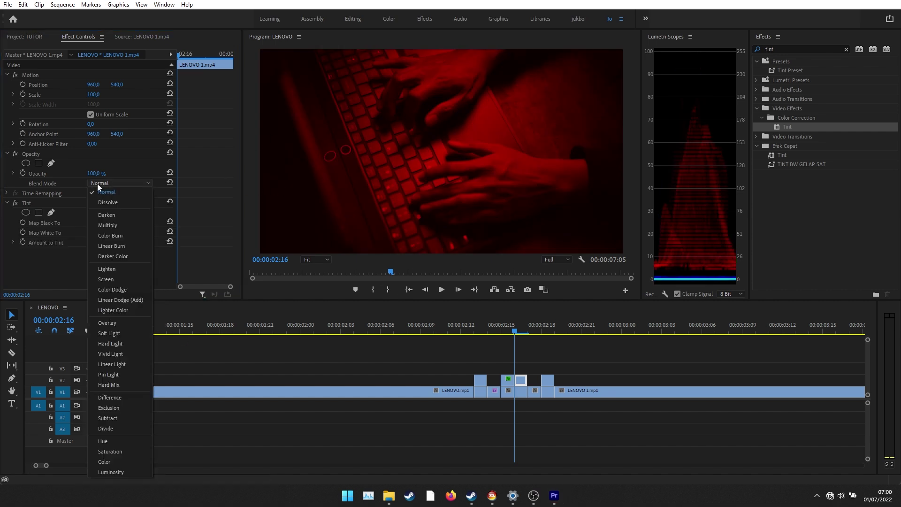
left_click(103, 280)
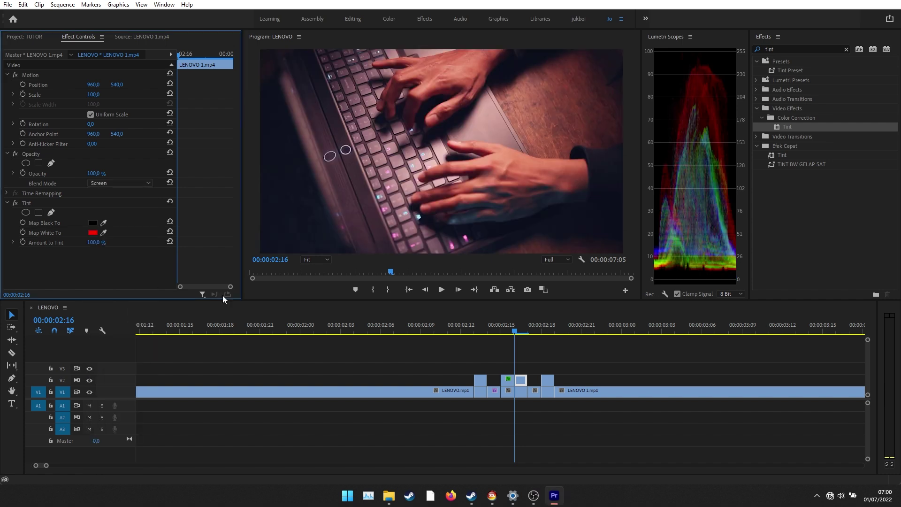
- Set the 00:00:02:16 V2 piece's Tint Map White To color to green, 00FF18, and its horizontal Position to 930
left_click(93, 232)
left_click_drag(637, 305, 630, 266)
left_click(606, 325)
left_click_drag(605, 325, 638, 357)
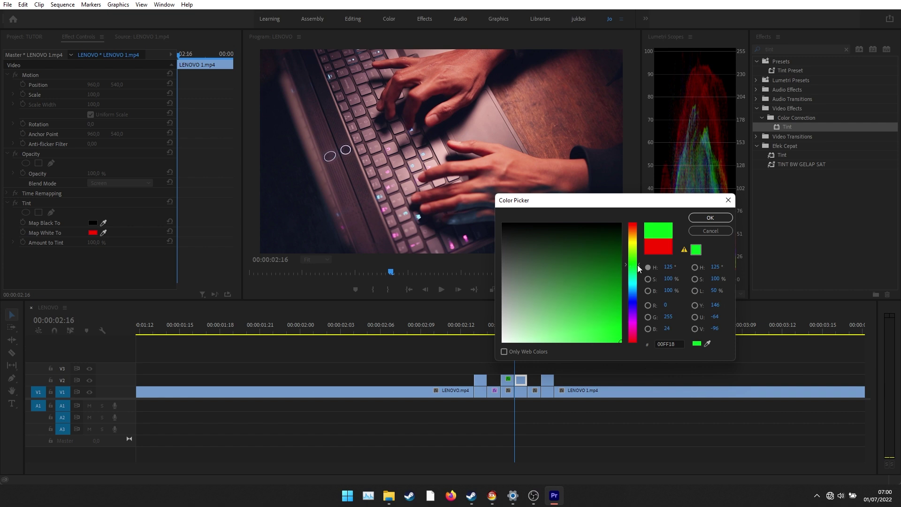
left_click(702, 217)
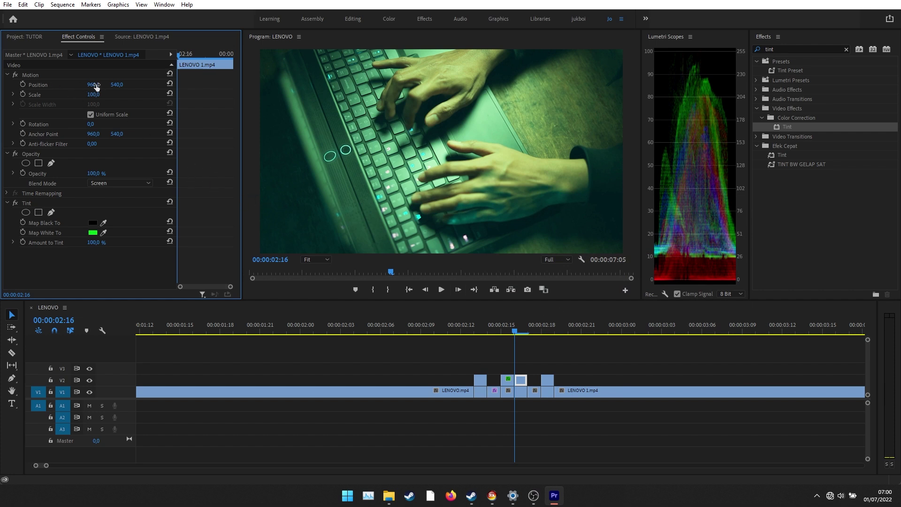
left_click_drag(93, 85, 79, 85)
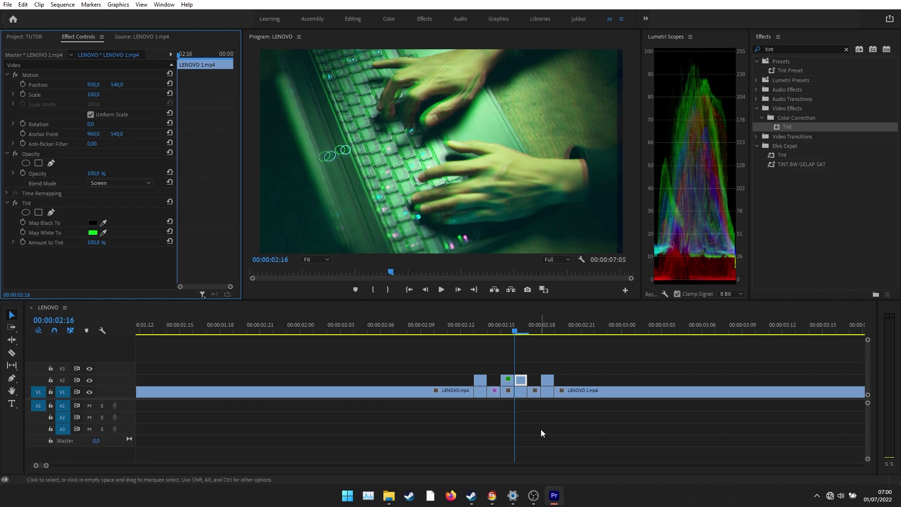
- Apply the Tint effect to the V1 piece at 00:00:02:17 and set its Map White To color to gray, 8E8E8E
left_click(528, 332)
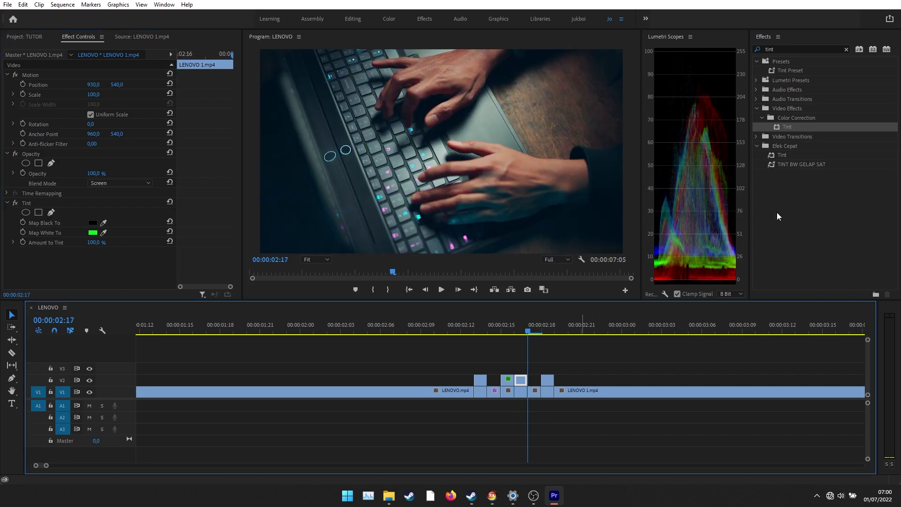
left_click_drag(789, 126, 535, 391)
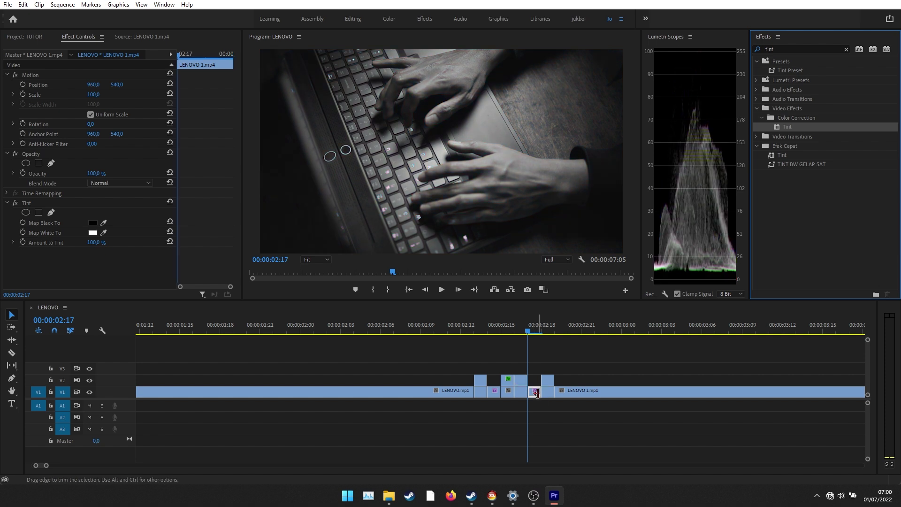
left_click(92, 233)
left_click(501, 278)
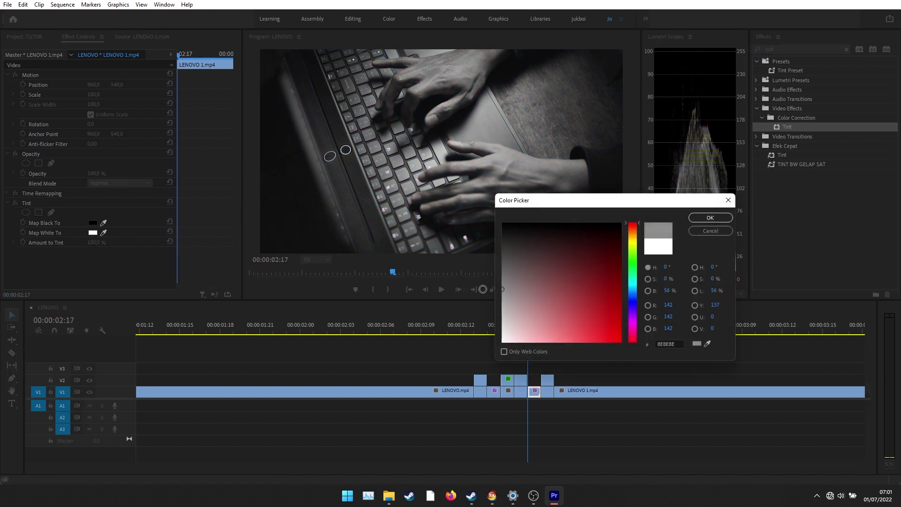
left_click(717, 219)
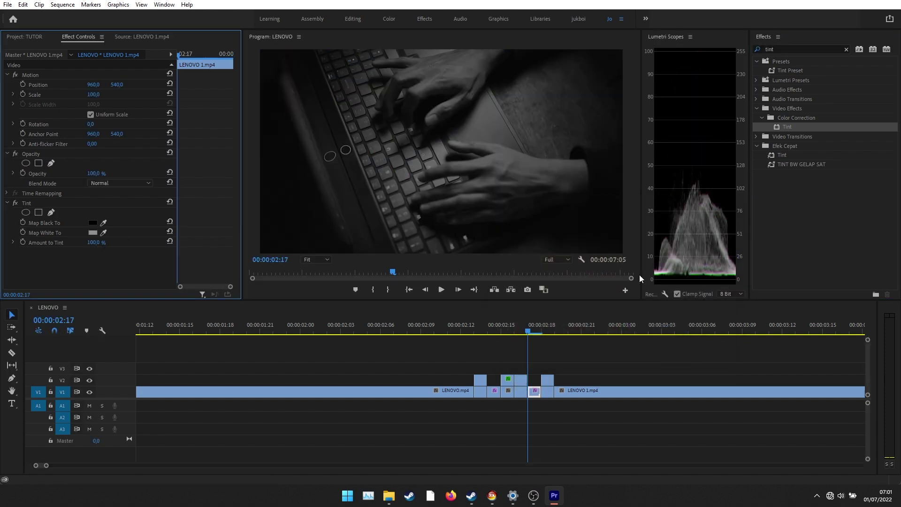
- Paste the copied red Tint effect onto the V2 piece at 00:00:02:18 and set its blend mode to Screen
left_click_drag(521, 333, 540, 332)
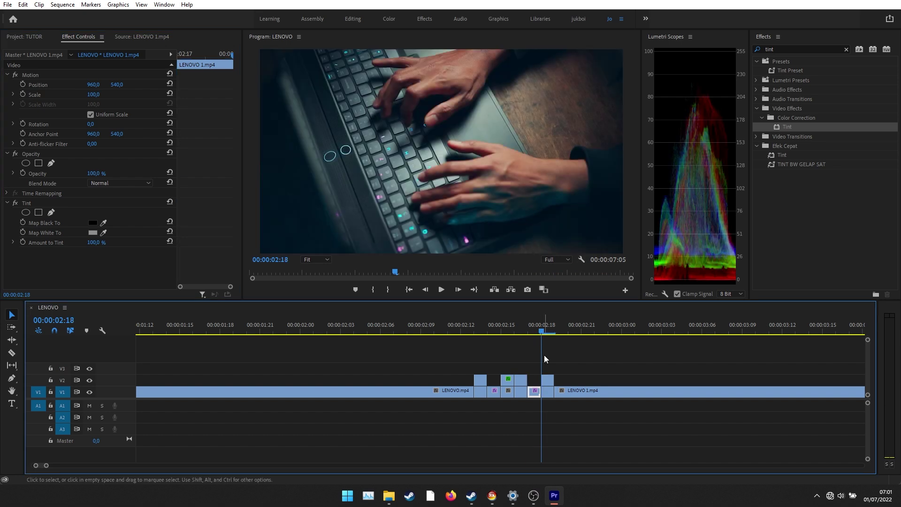
left_click(550, 381)
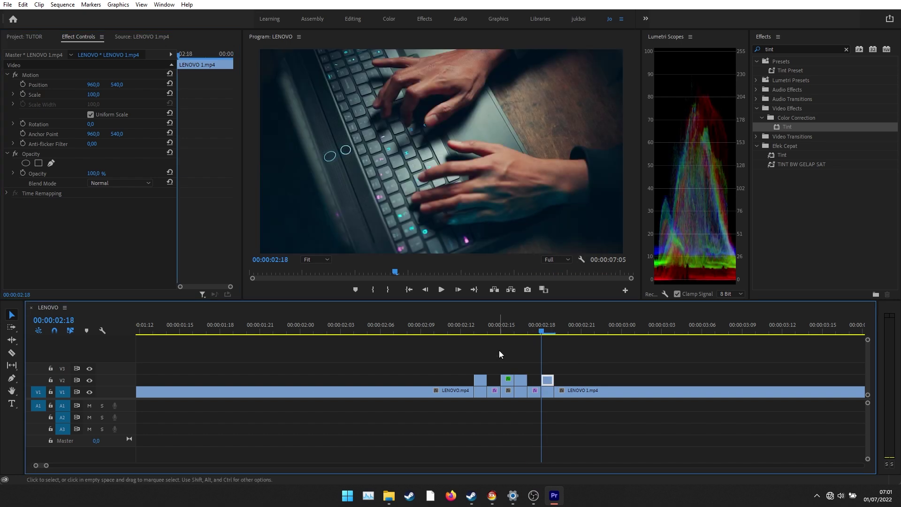
left_click(108, 234)
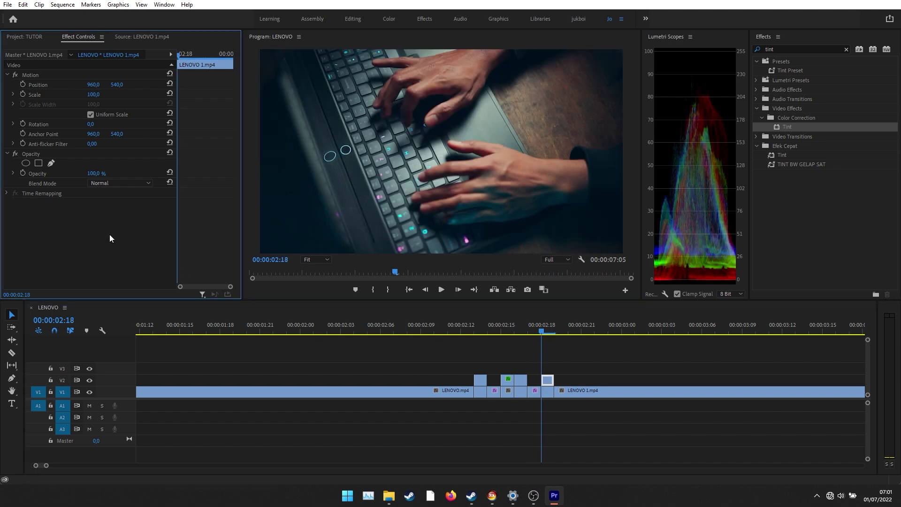
right_click(92, 227)
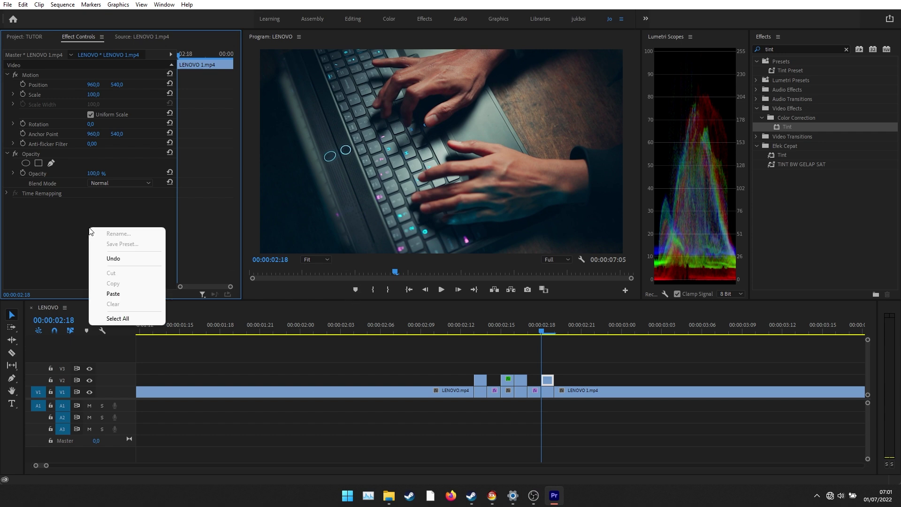
left_click(114, 292)
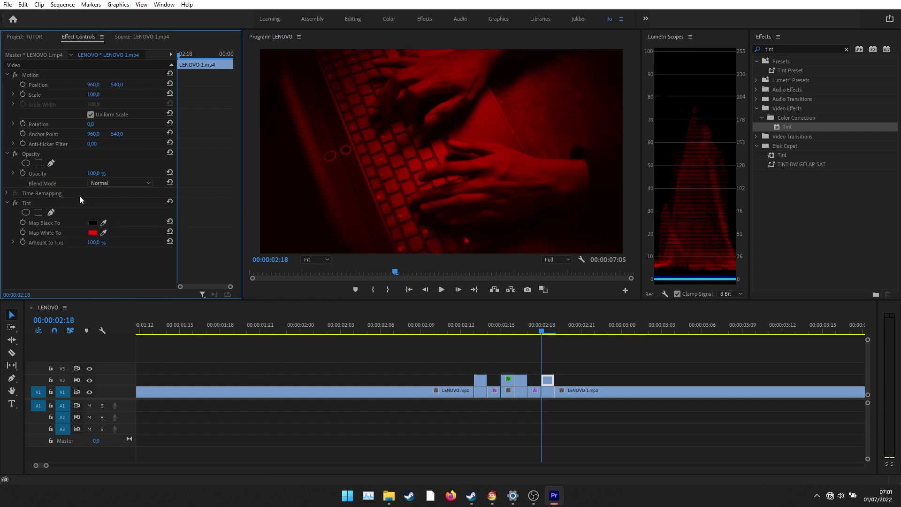
left_click(102, 184)
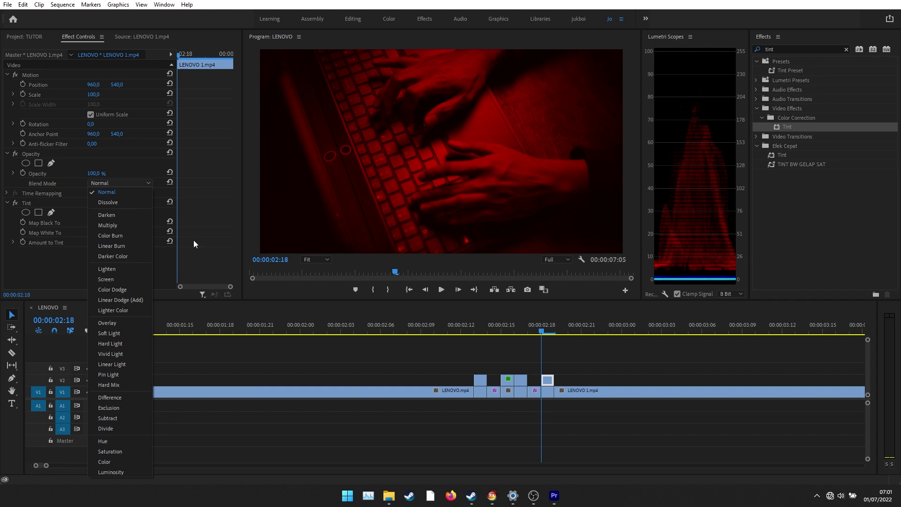
left_click(117, 281)
- Set the 00:00:02:18 V2 piece's Tint Map White To color to yellow, FFF600, and its horizontal Position to 931
left_click(91, 233)
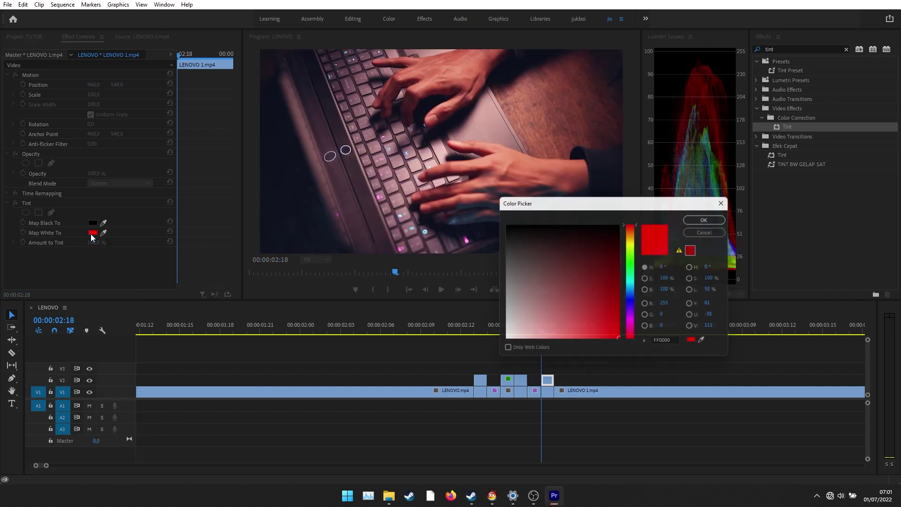
left_click_drag(629, 277, 632, 243)
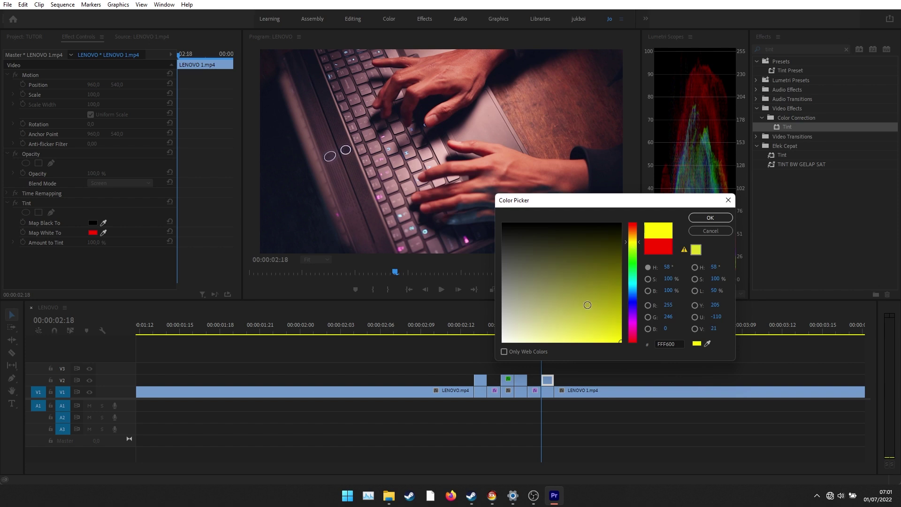
left_click(709, 218)
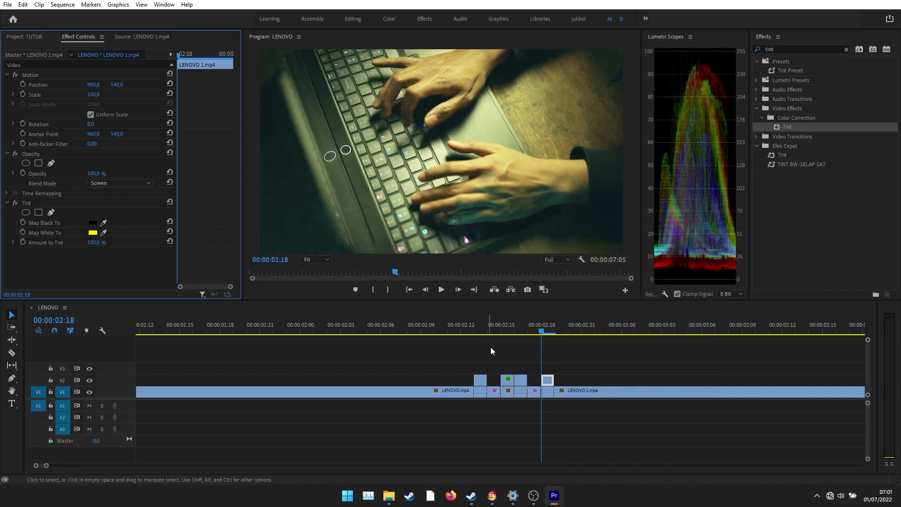
left_click(526, 331)
left_click(546, 333)
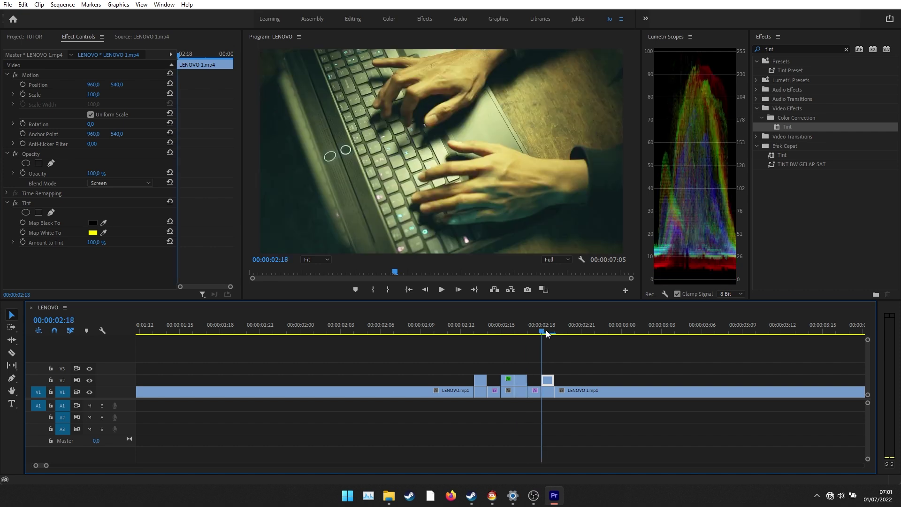
left_click(96, 85)
left_click_drag(93, 85, 81, 85)
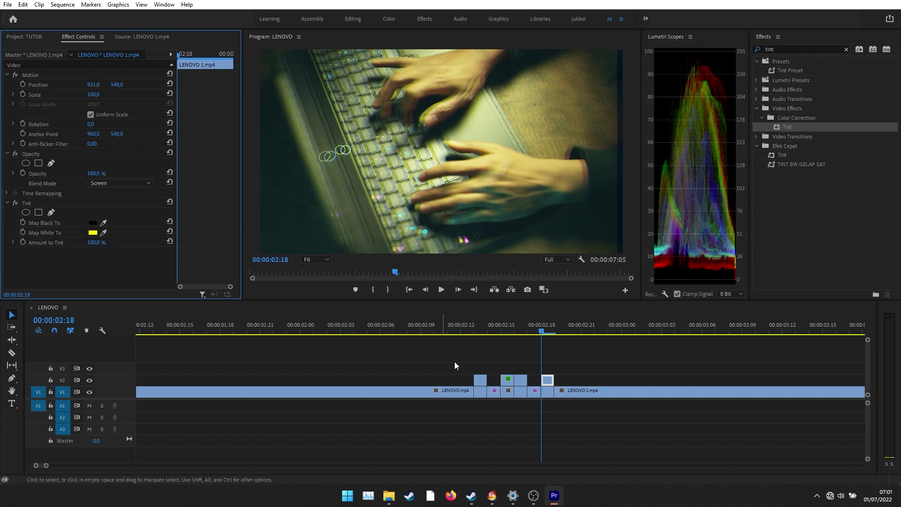
- Reset the Position of the V2 piece at 00:00:02:16 and set its Scale to 114
left_click(535, 331)
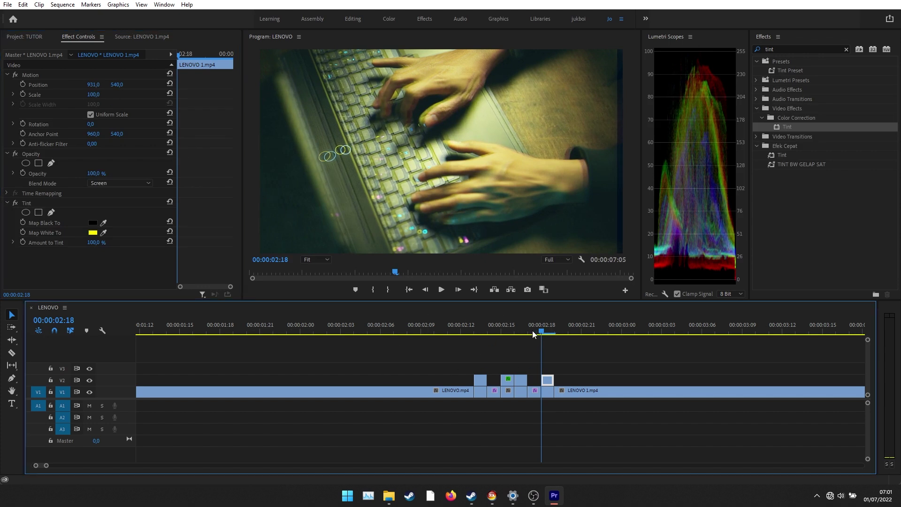
left_click(519, 332)
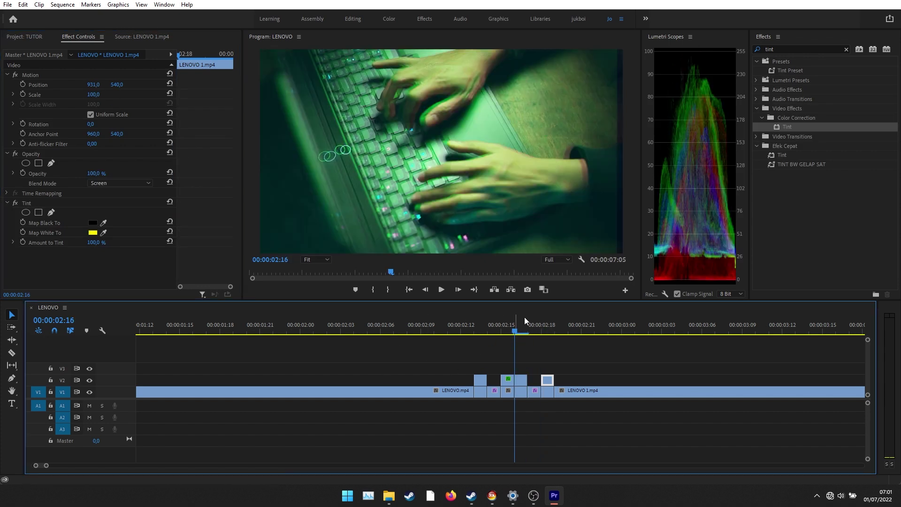
left_click(522, 380)
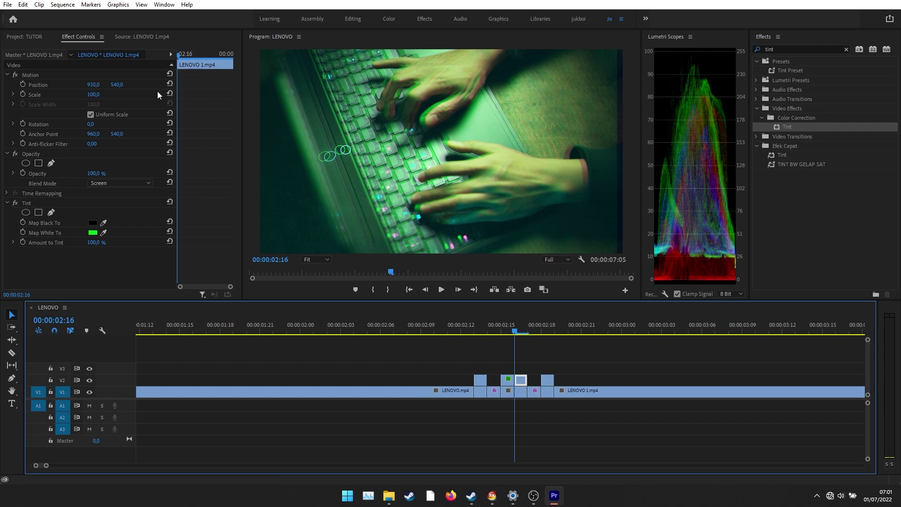
left_click(169, 85)
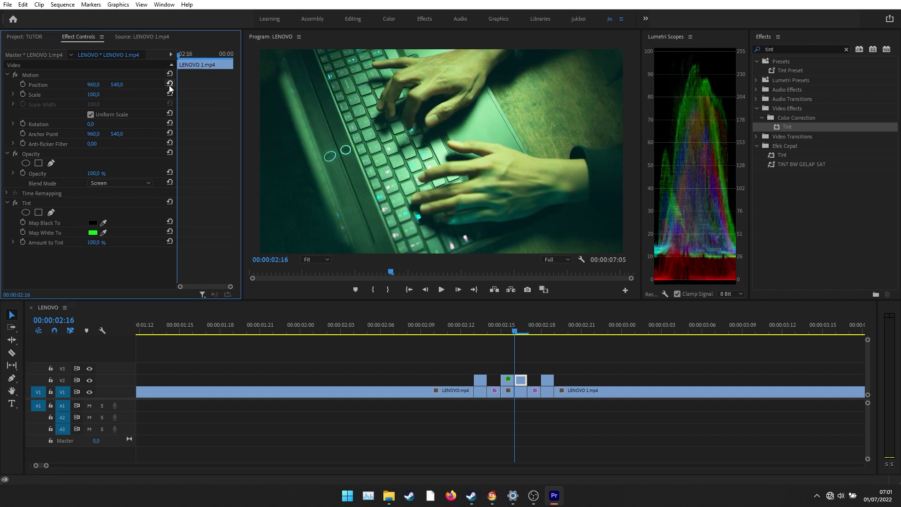
left_click_drag(93, 94, 100, 94)
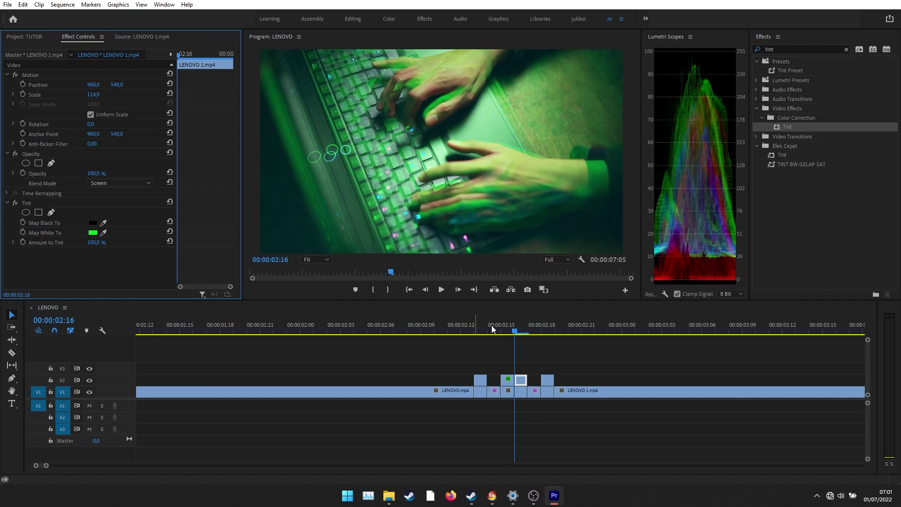
left_click(510, 332)
left_click(516, 332)
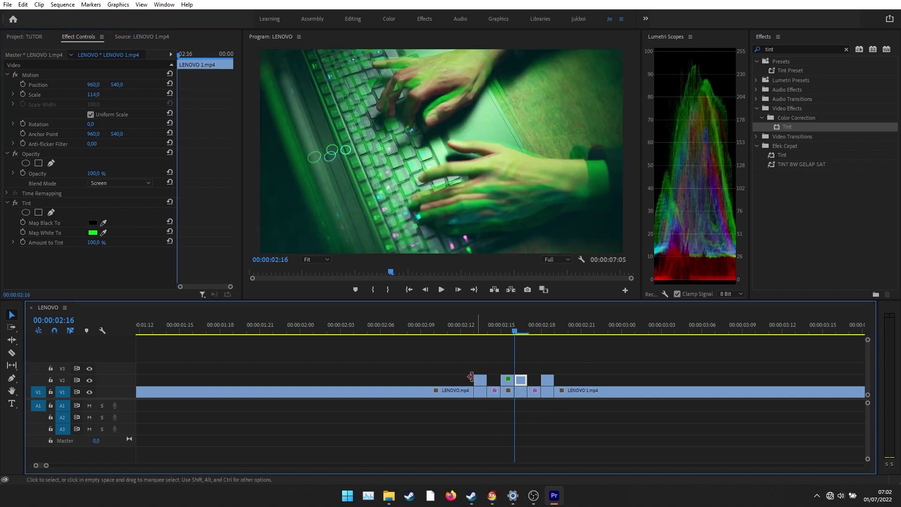
left_click(601, 420)
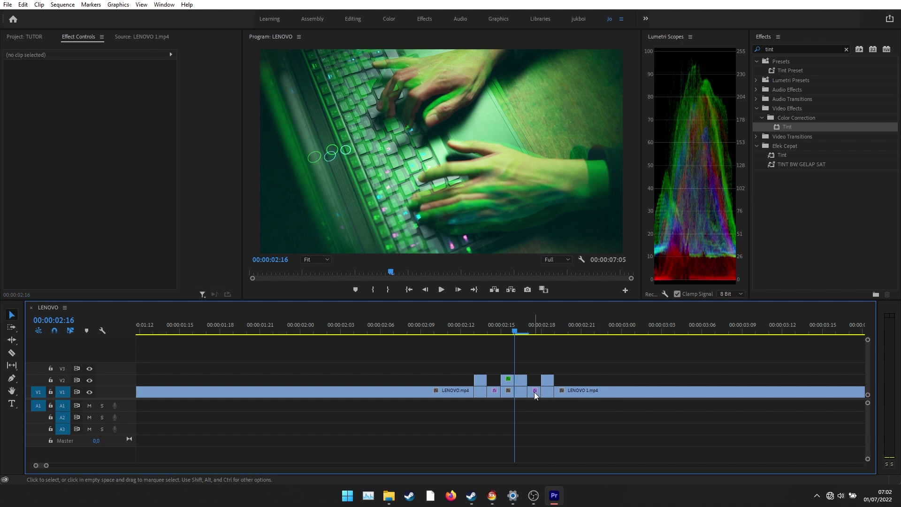
- Play the glitch transition between the LENOVO and LENOVO 1 clips repeatedly, starting a few frames before the first tinted piece
left_click(448, 332)
key("space")
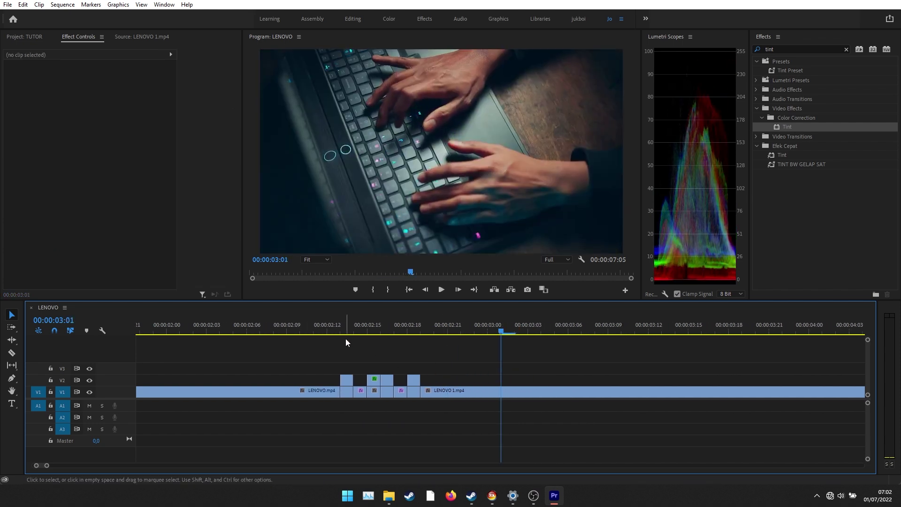
left_click(273, 325)
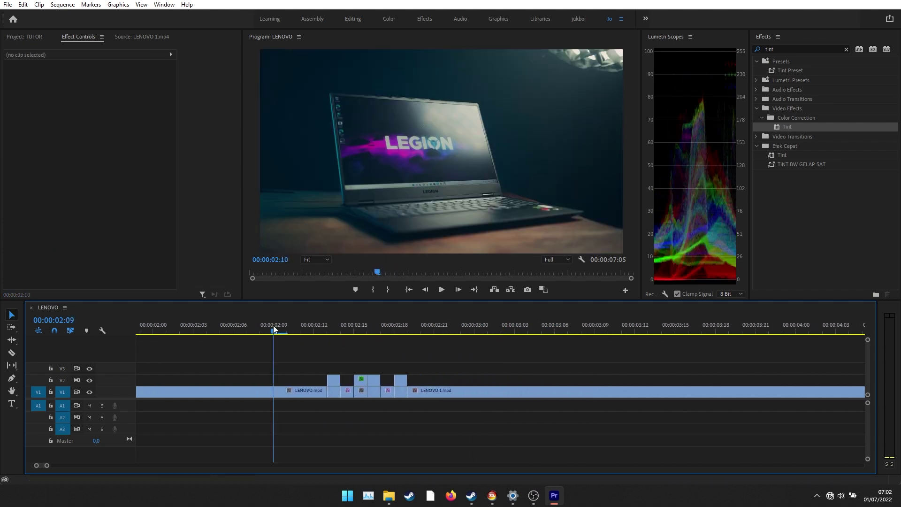
mouse_move(272, 326)
left_mouse_down()
mouse_move(413, 337)
mouse_move(275, 339)
left_mouse_up()
key("space")
key("space")
left_click(337, 324)
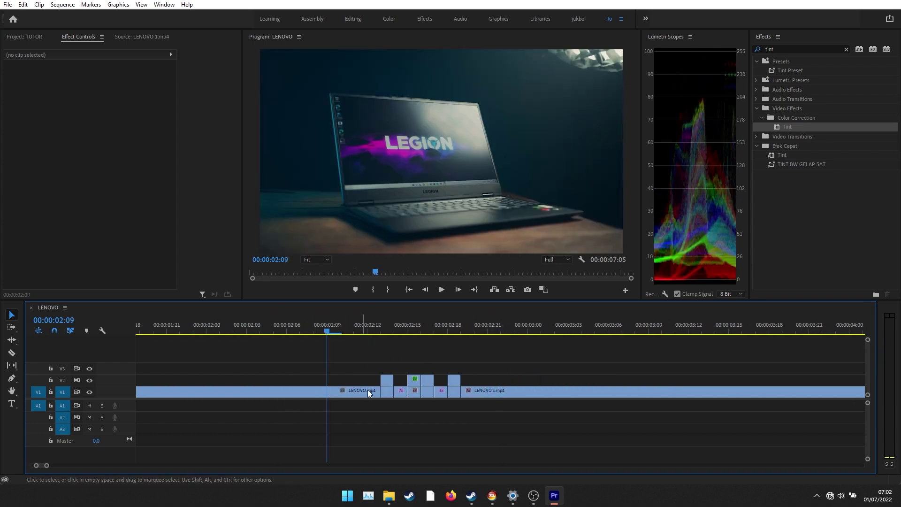
left_click_drag(376, 328, 353, 330)
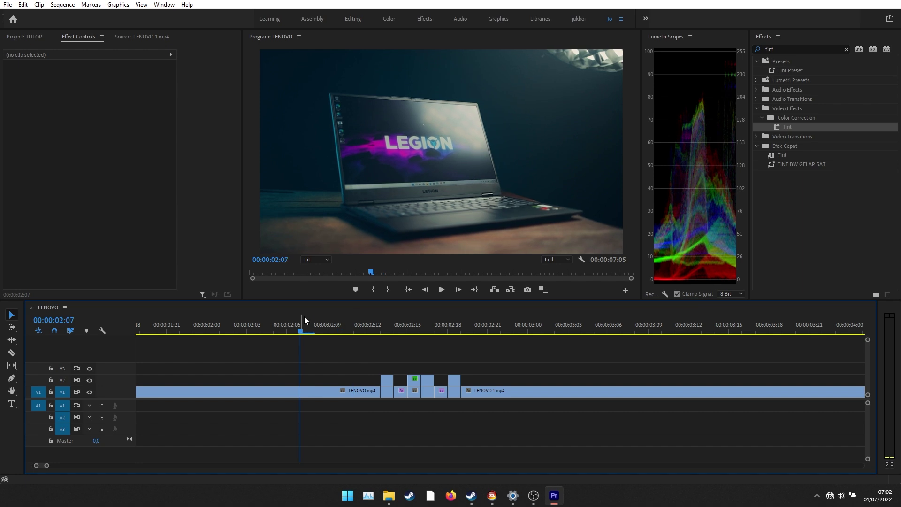
key("space")
key("space")
left_click(317, 328)
left_click(492, 327)
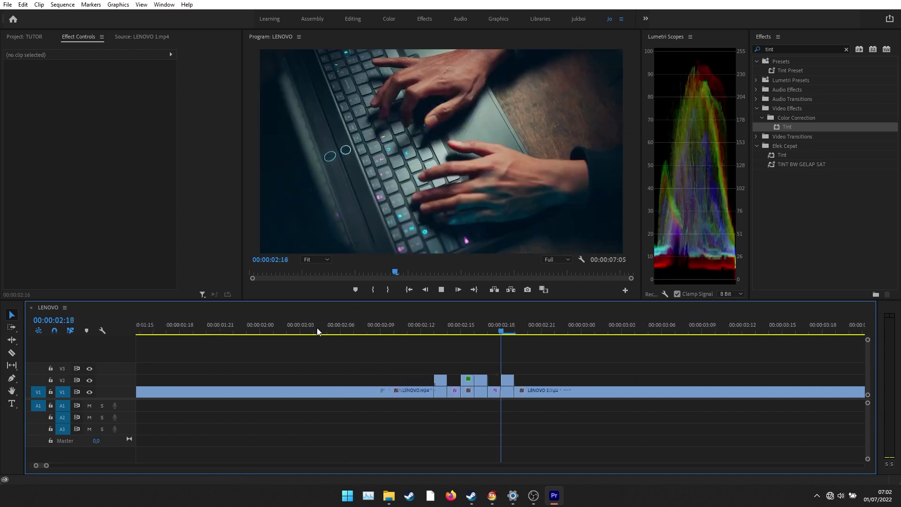
scroll(359, 337, "down", 1)
left_click(285, 320)
left_click(237, 323)
scroll(493, 338, "up", 2)
left_click(493, 328)
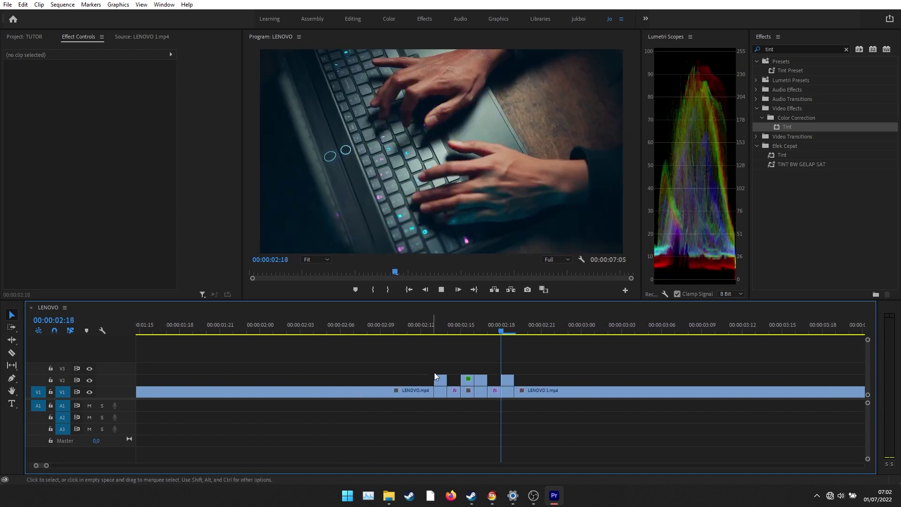
scroll(437, 352, "down", 1)
left_click(314, 331)
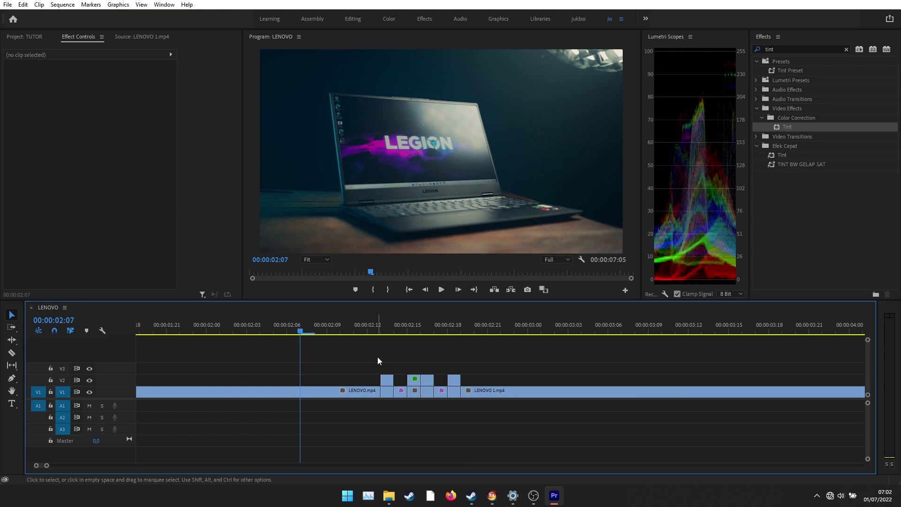
key("space")
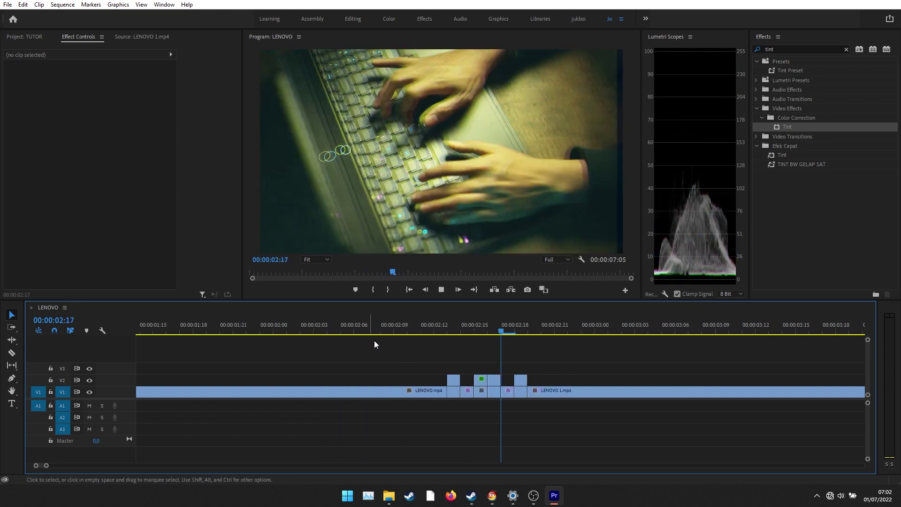
left_click_drag(380, 328, 344, 331)
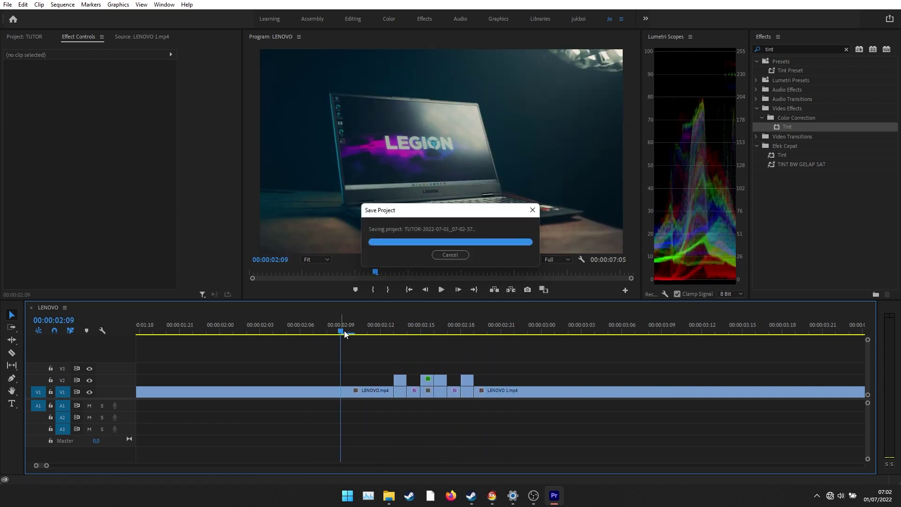
key("space")
key("space")
left_click(339, 319)
left_click_drag(339, 319, 328, 319)
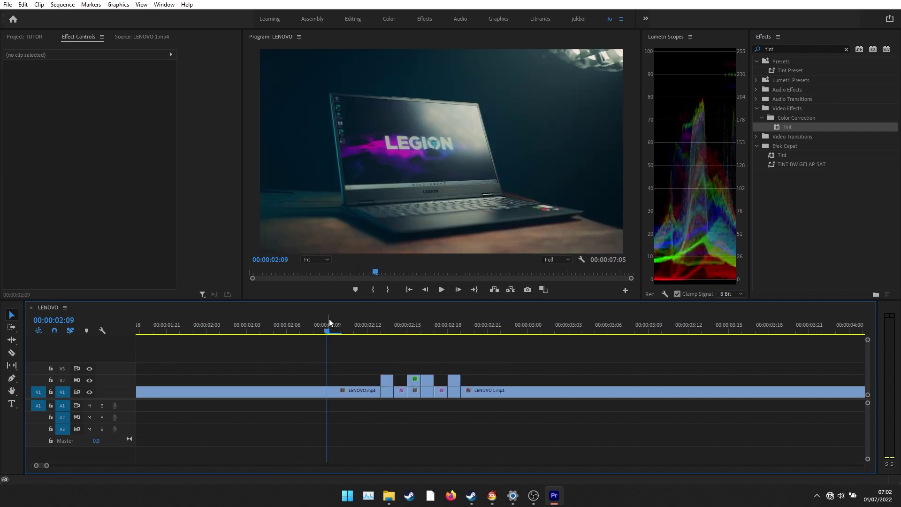